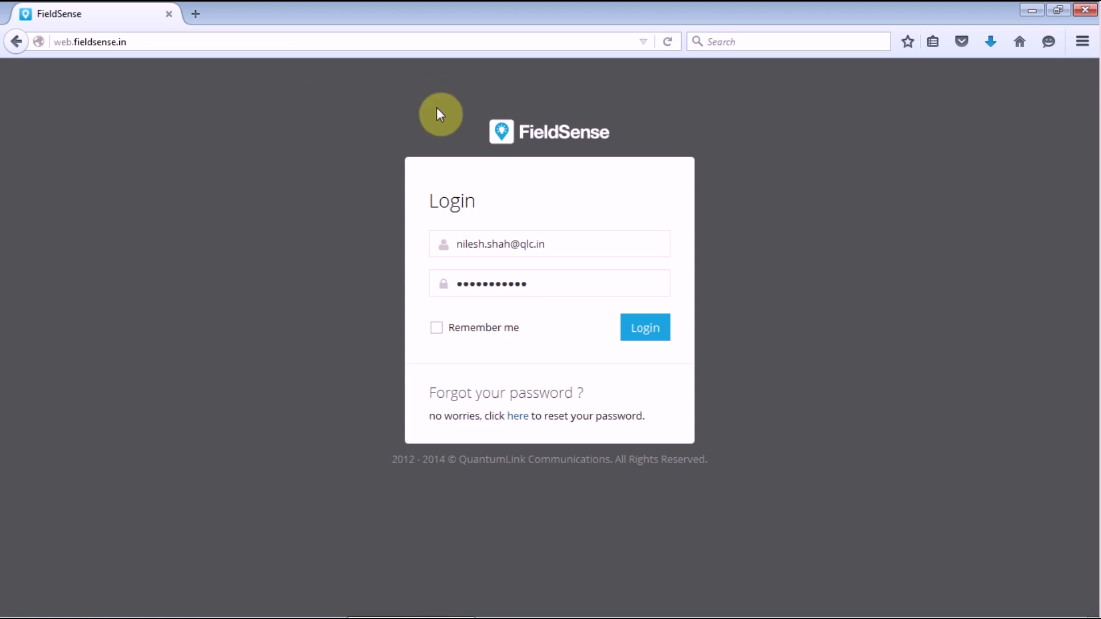
# Step: Log in to FieldSense and open the Reports section on the attendance report
pyautogui.click(647, 328)
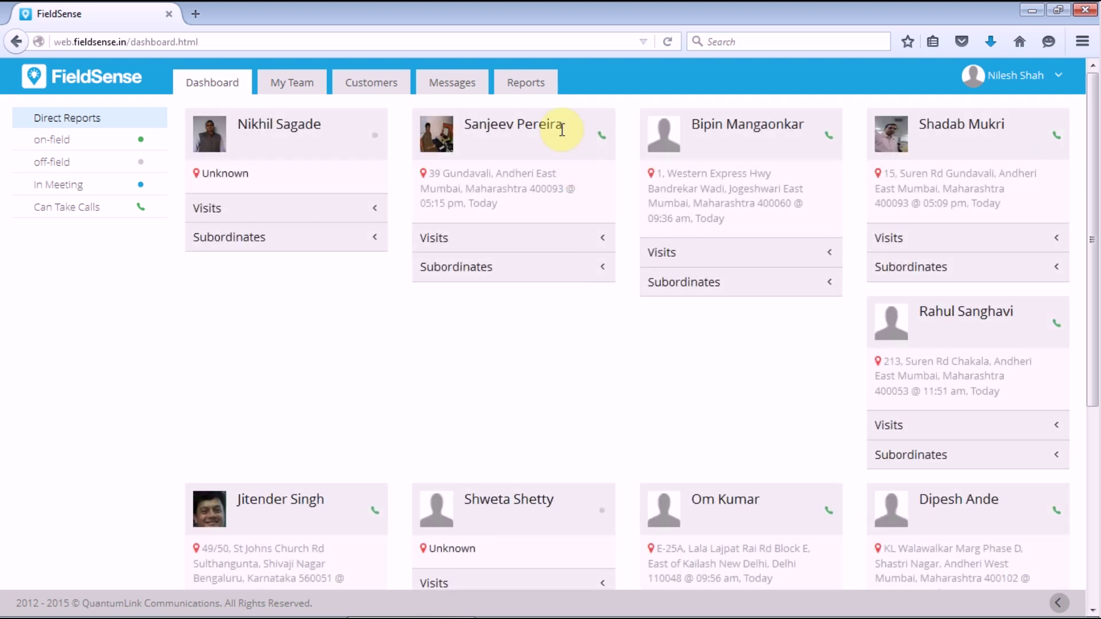
pyautogui.click(526, 84)
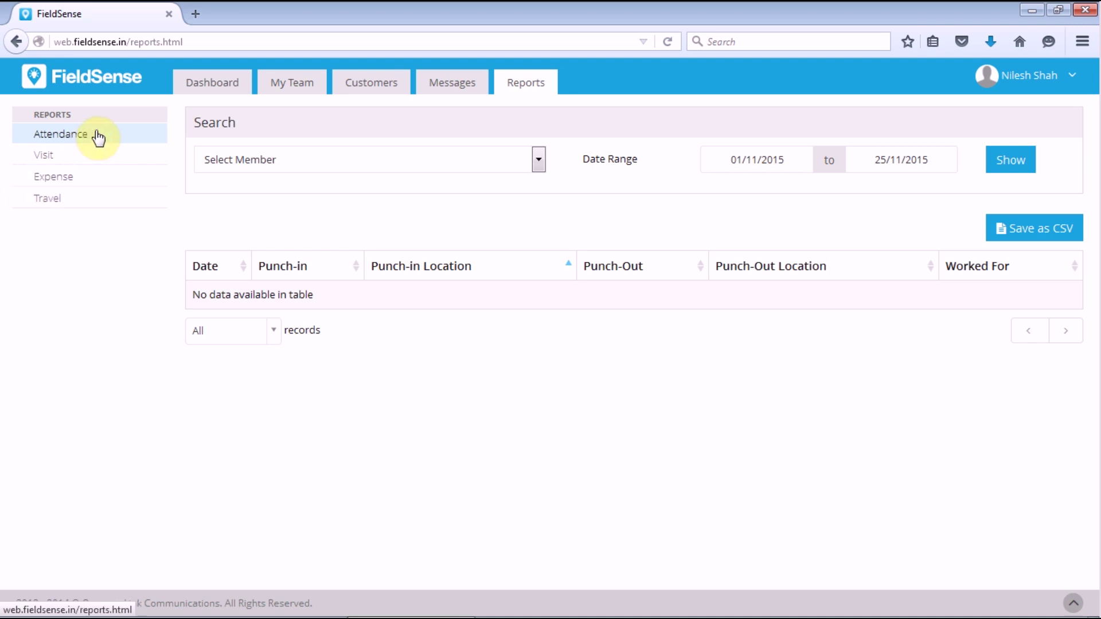
pyautogui.click(391, 167)
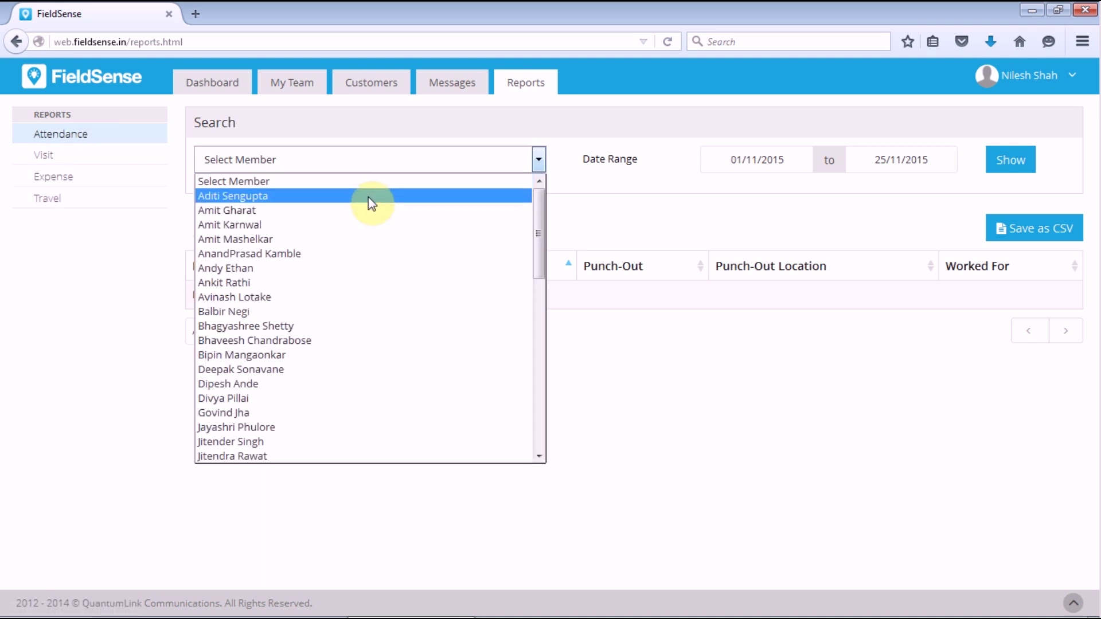
pyautogui.click(370, 198)
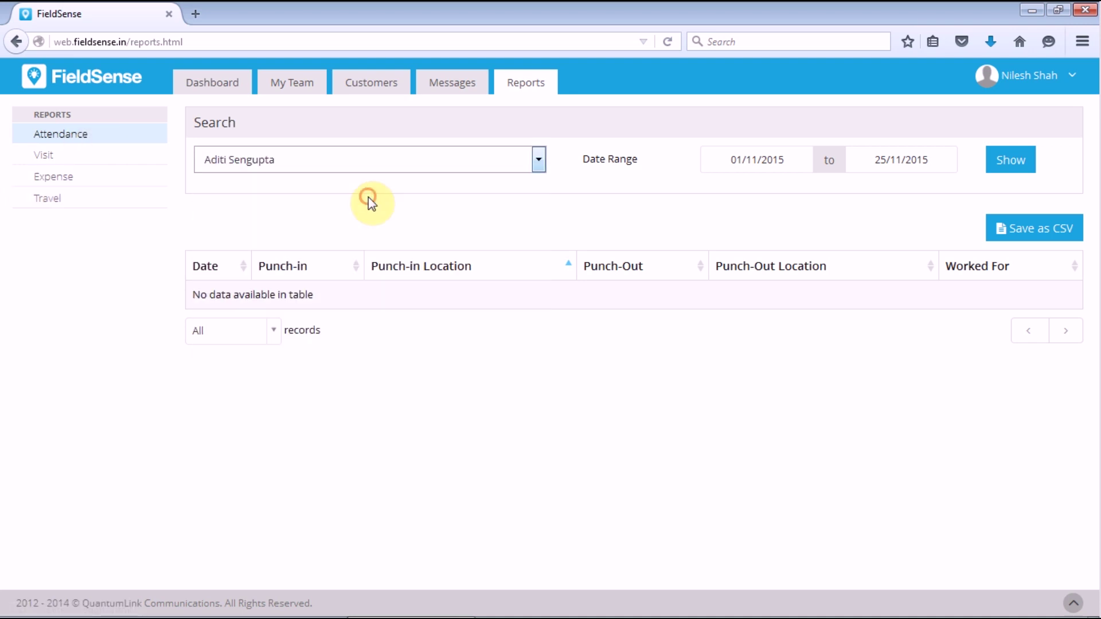
pyautogui.click(779, 155)
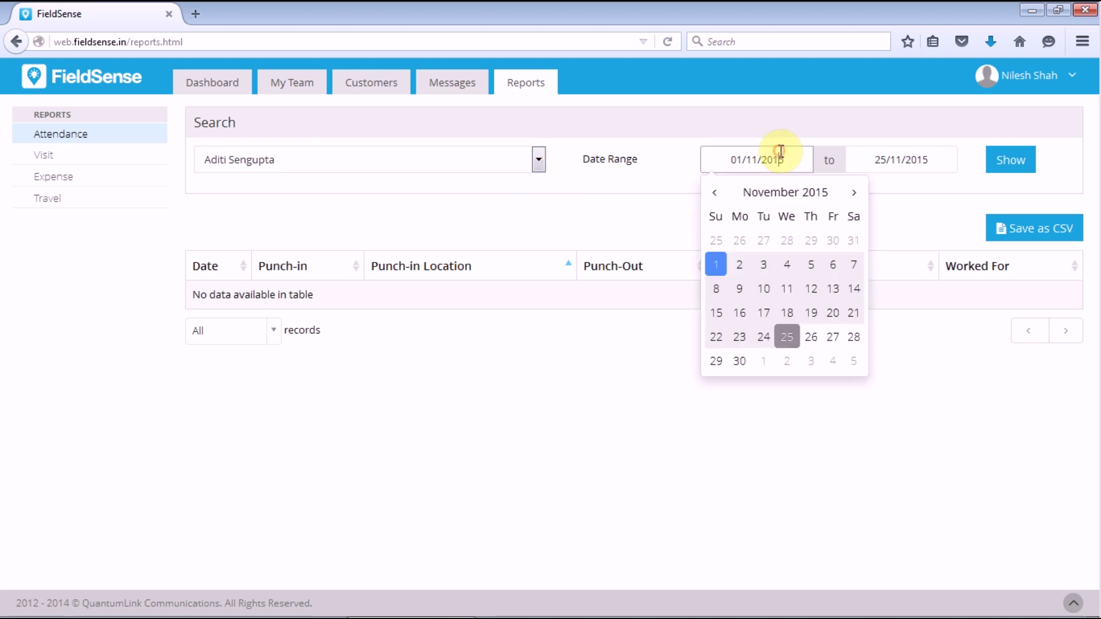
pyautogui.click(714, 193)
pyautogui.click(814, 264)
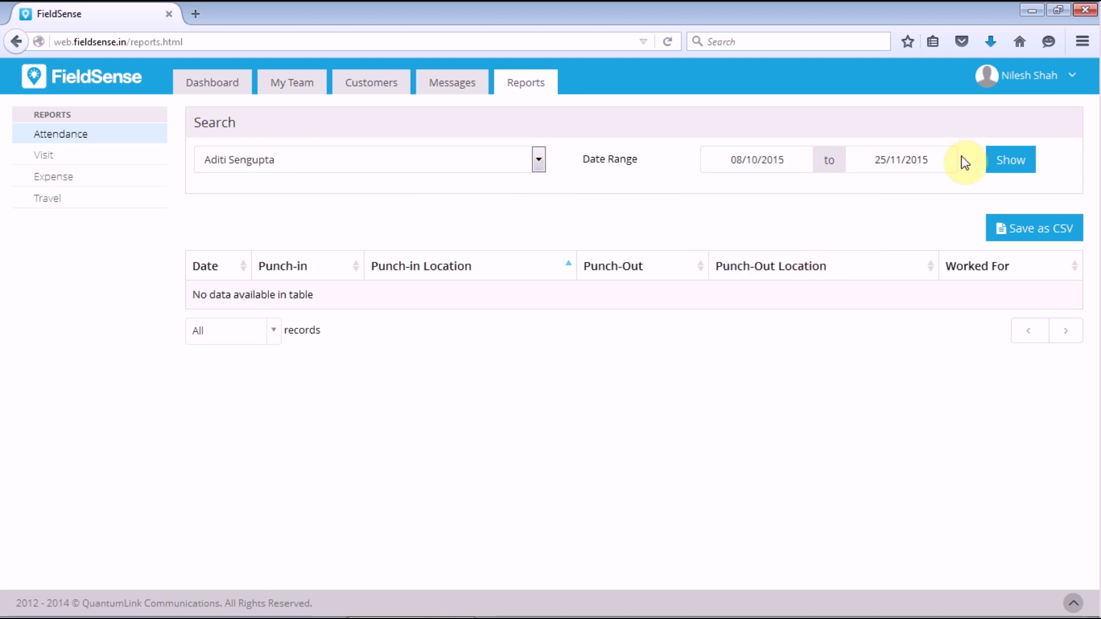
pyautogui.click(911, 159)
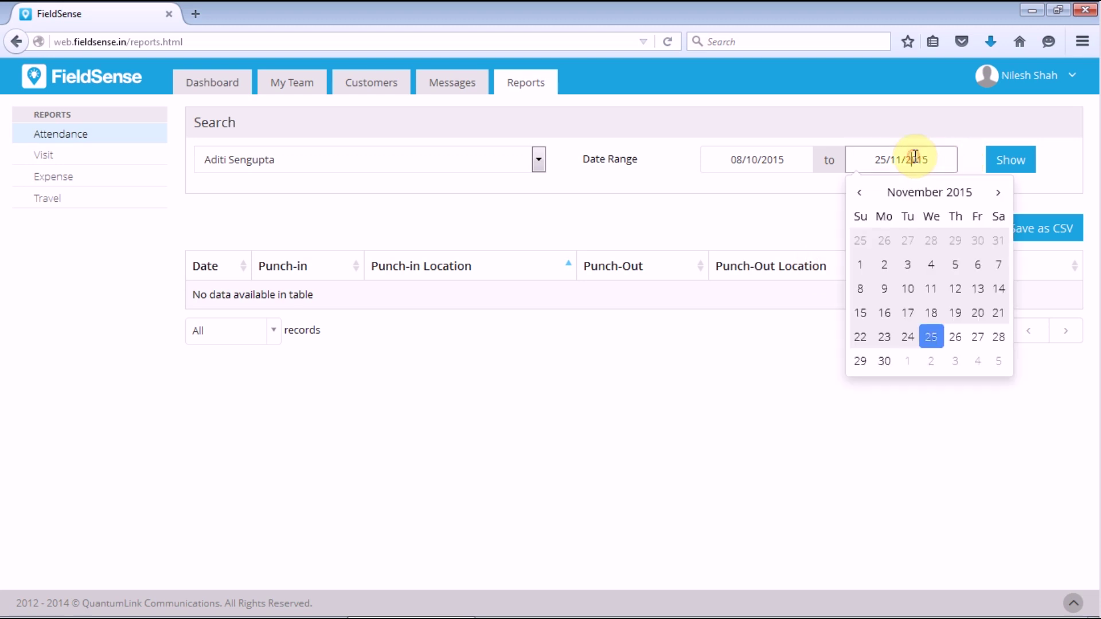
pyautogui.click(859, 192)
pyautogui.click(976, 289)
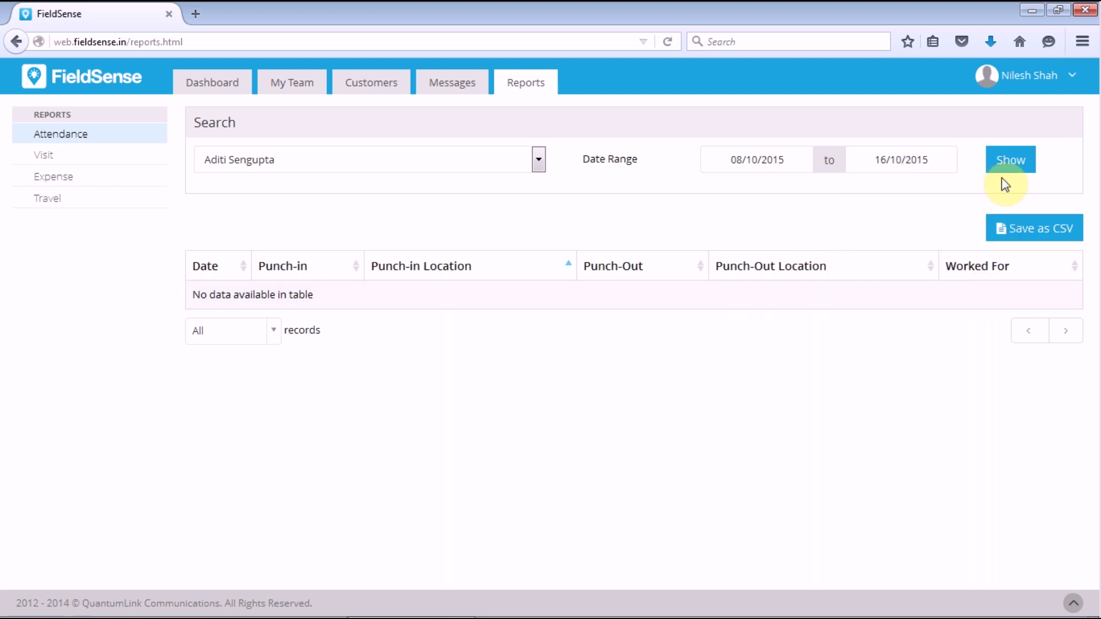
pyautogui.click(1025, 167)
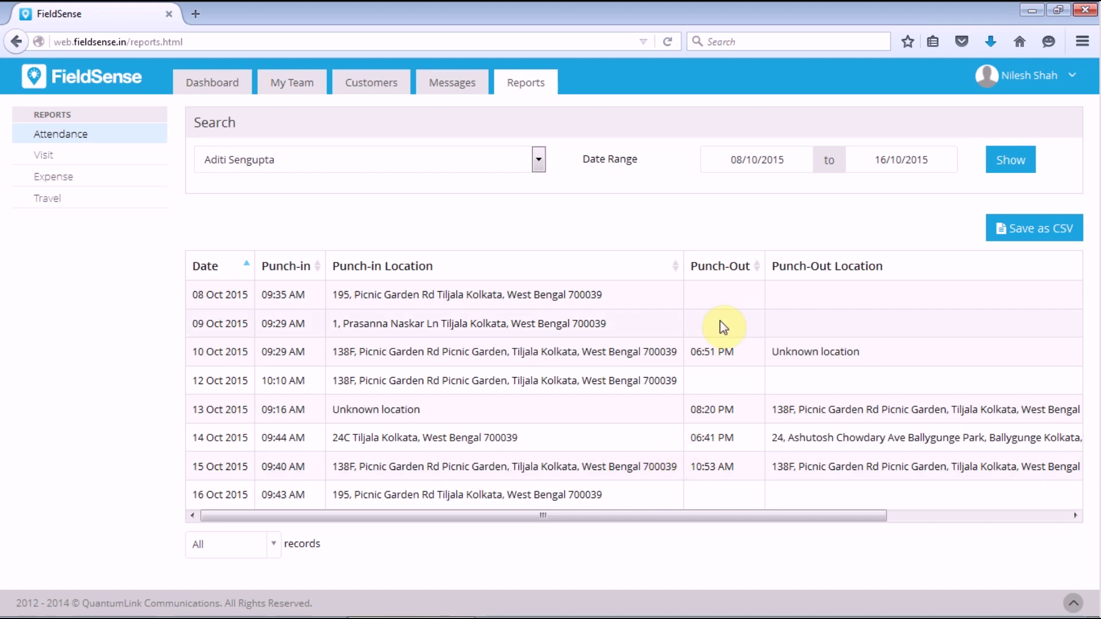
# Step: Export the attendance report as a CSV file saved to disk
pyautogui.moveTo(878, 515); pyautogui.dragTo(1099, 521)
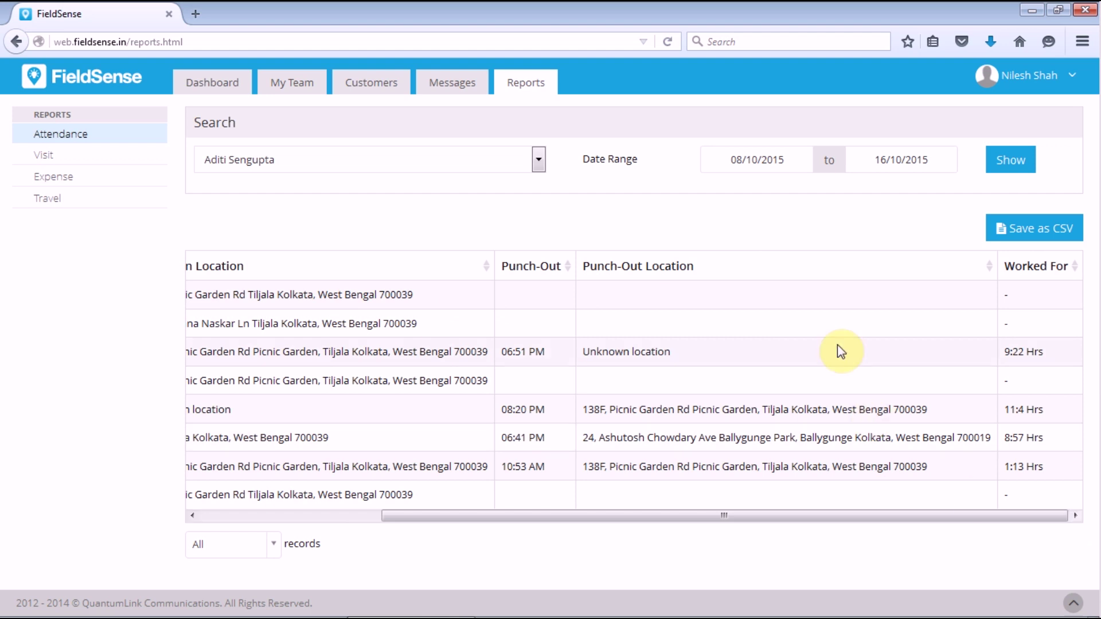
pyautogui.click(1021, 228)
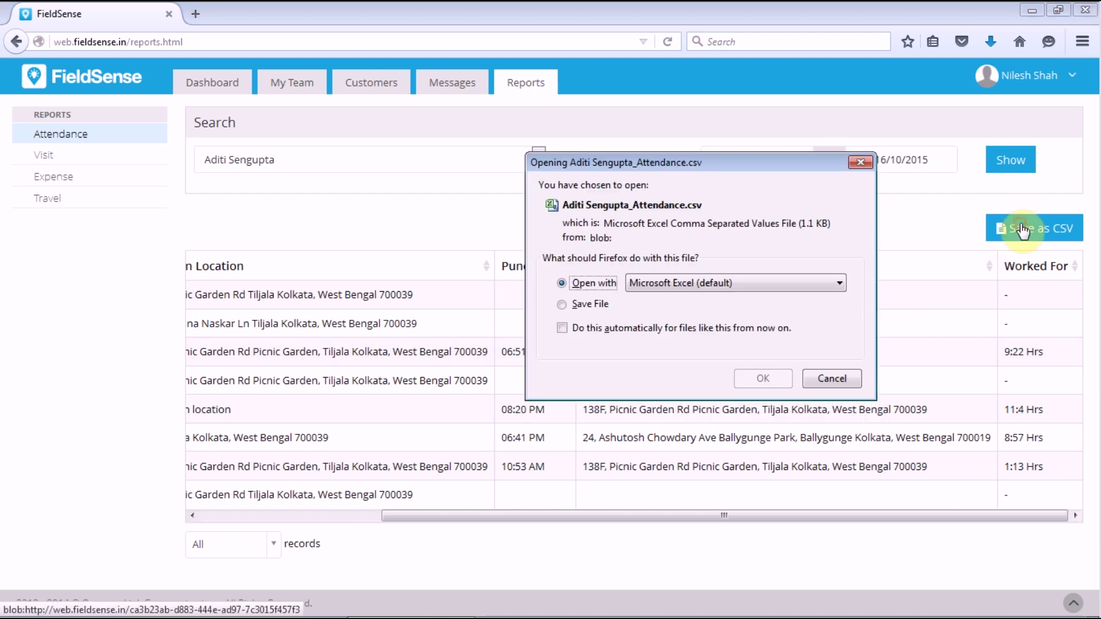
pyautogui.click(592, 305)
pyautogui.click(763, 380)
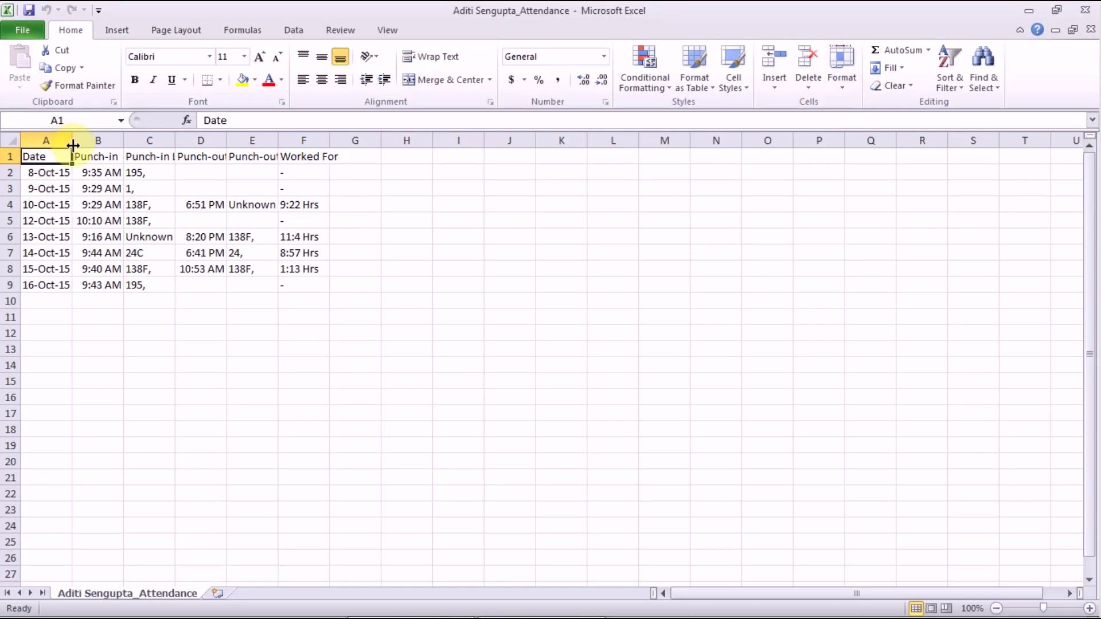
# Step: Widen Excel columns A and C so dates and full punch-in locations are readable
pyautogui.moveTo(73, 145); pyautogui.dragTo(280, 142)
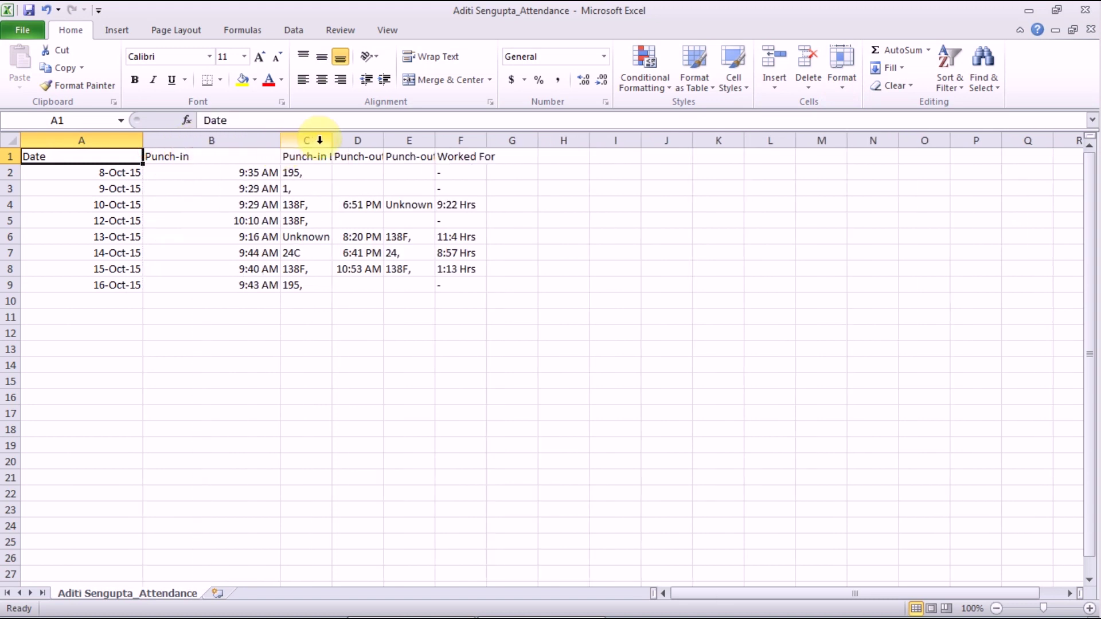
pyautogui.moveTo(332, 145); pyautogui.dragTo(1007, 147)
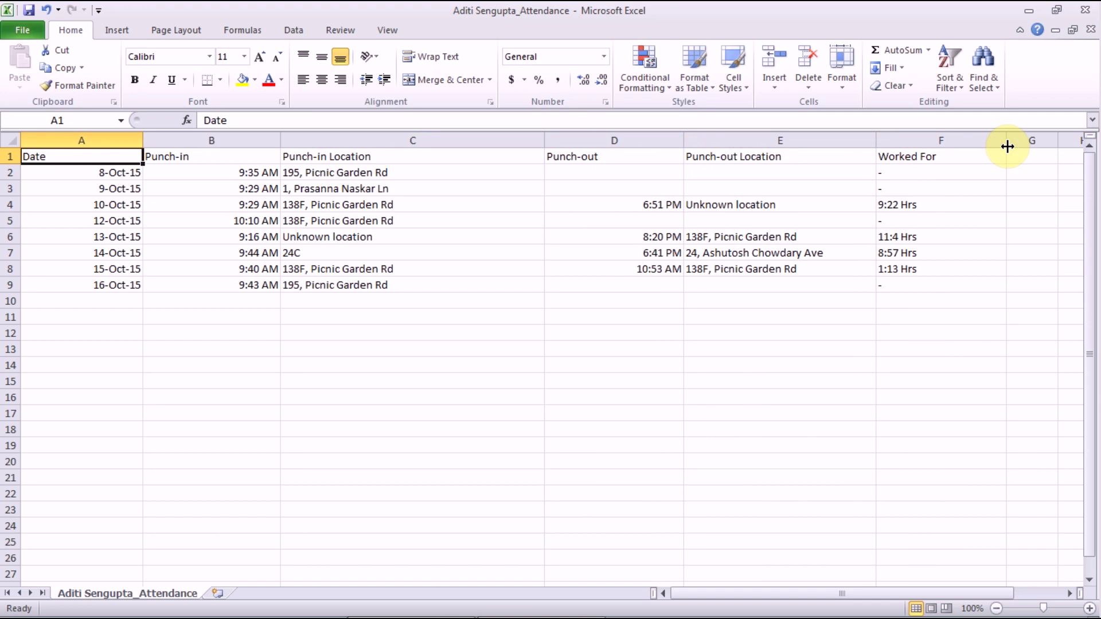
pyautogui.click(1035, 11)
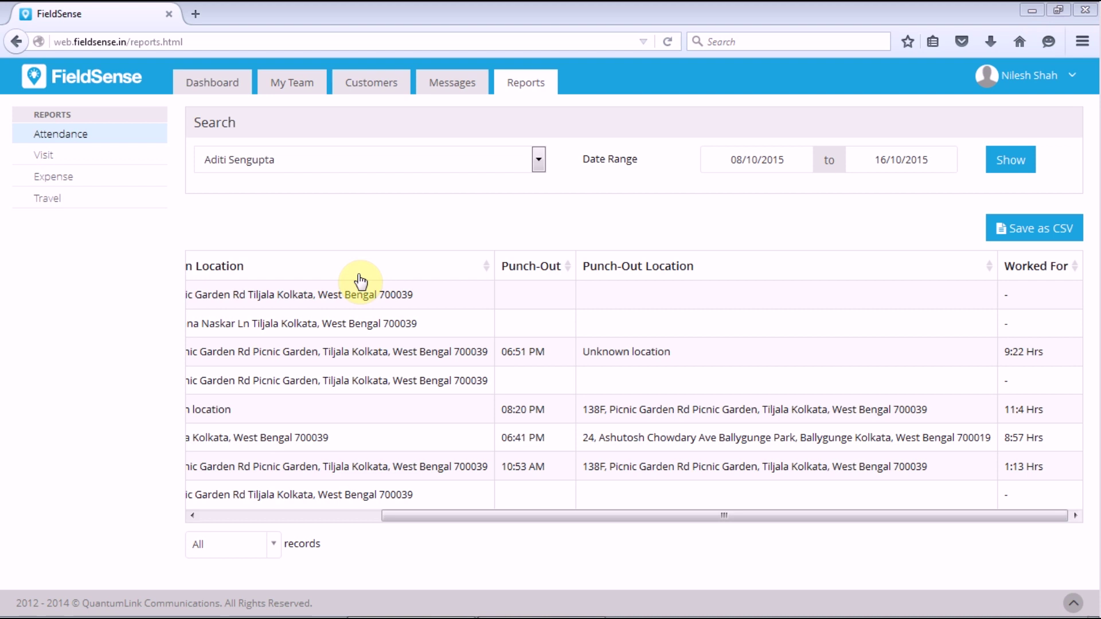
pyautogui.click(45, 163)
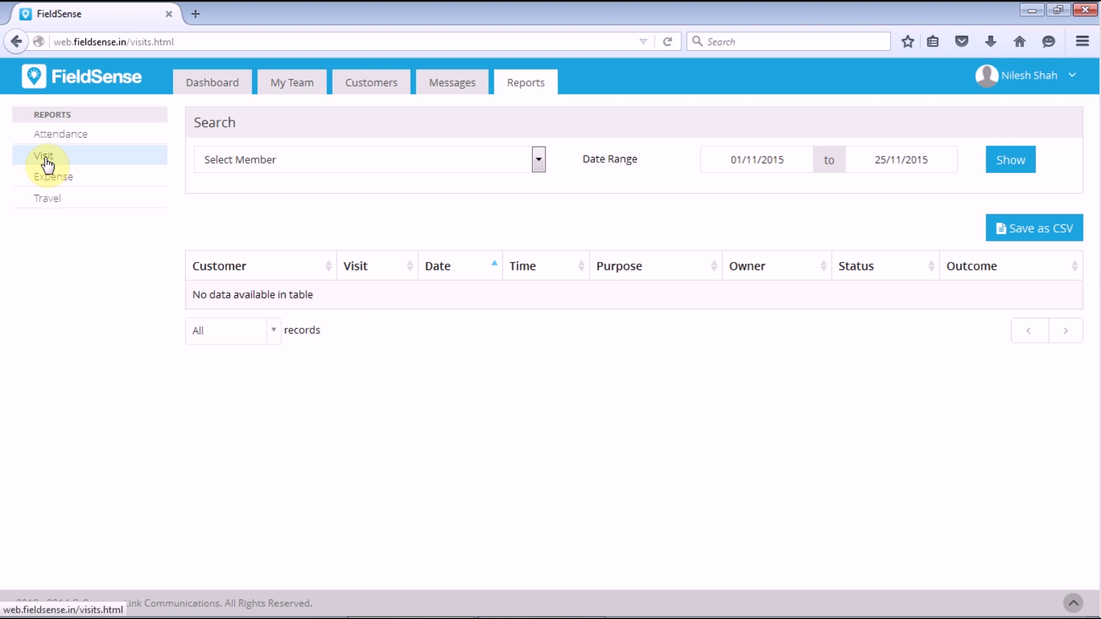
pyautogui.click(277, 162)
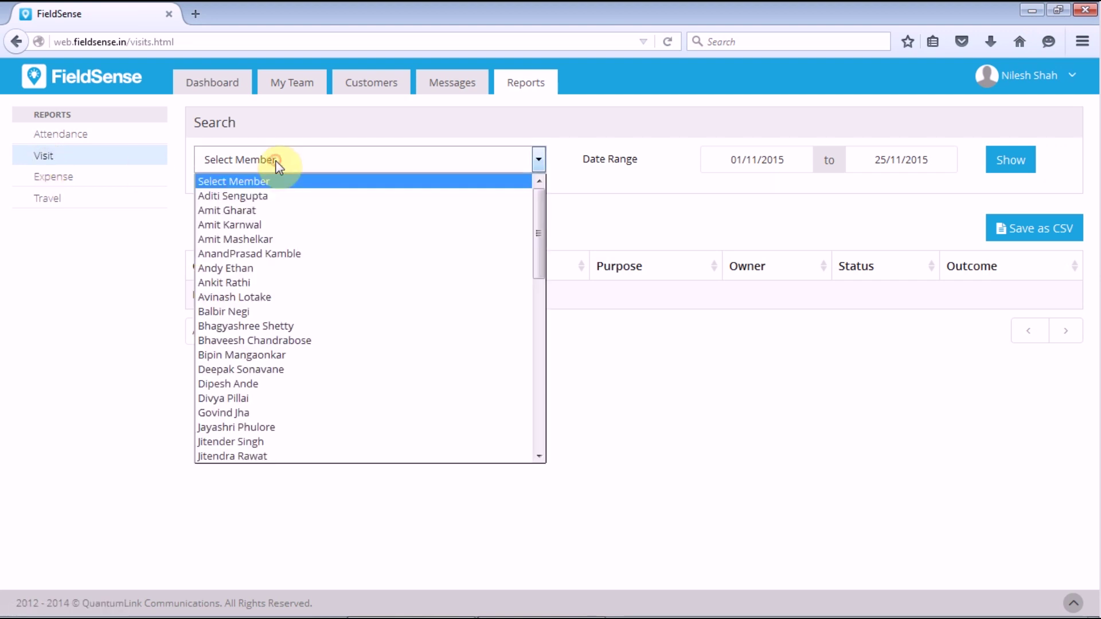
pyautogui.click(278, 196)
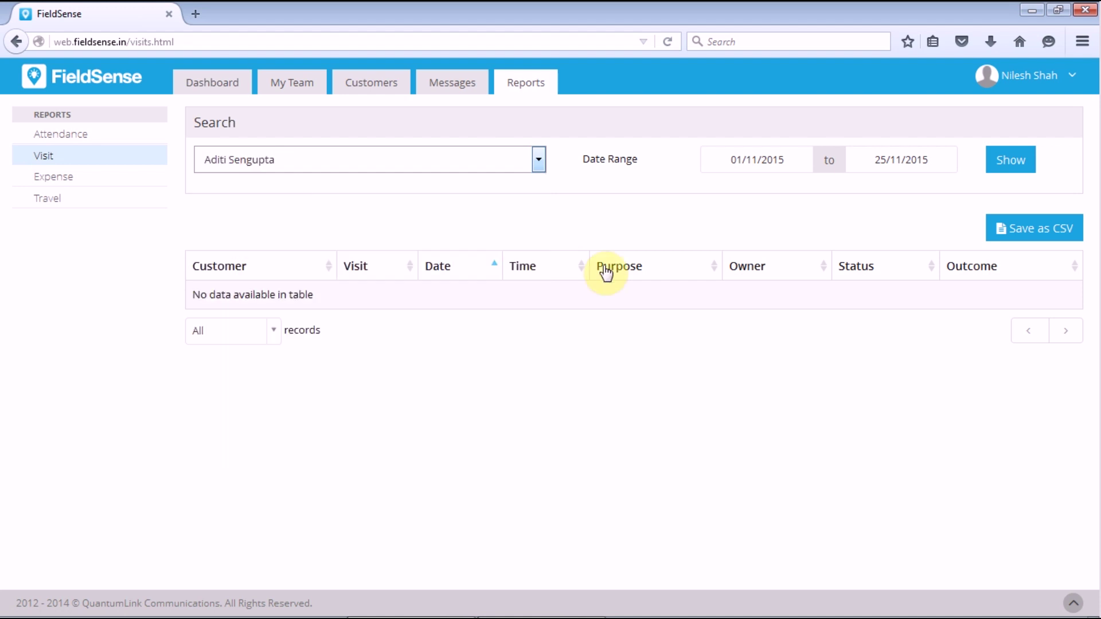
pyautogui.click(780, 166)
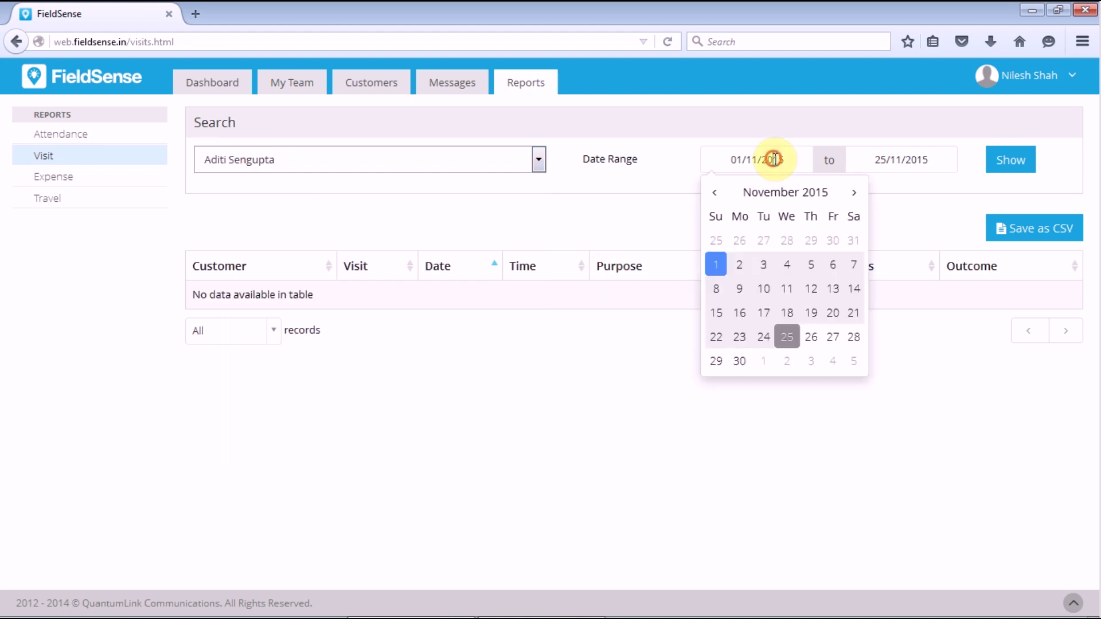
pyautogui.click(718, 195)
pyautogui.click(809, 264)
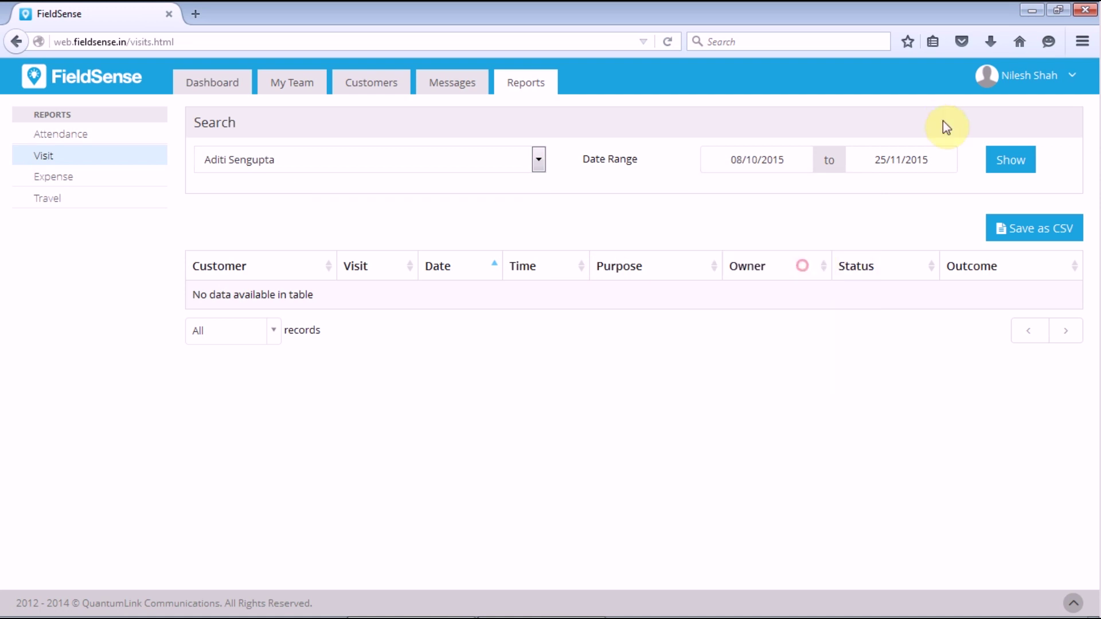
pyautogui.click(924, 158)
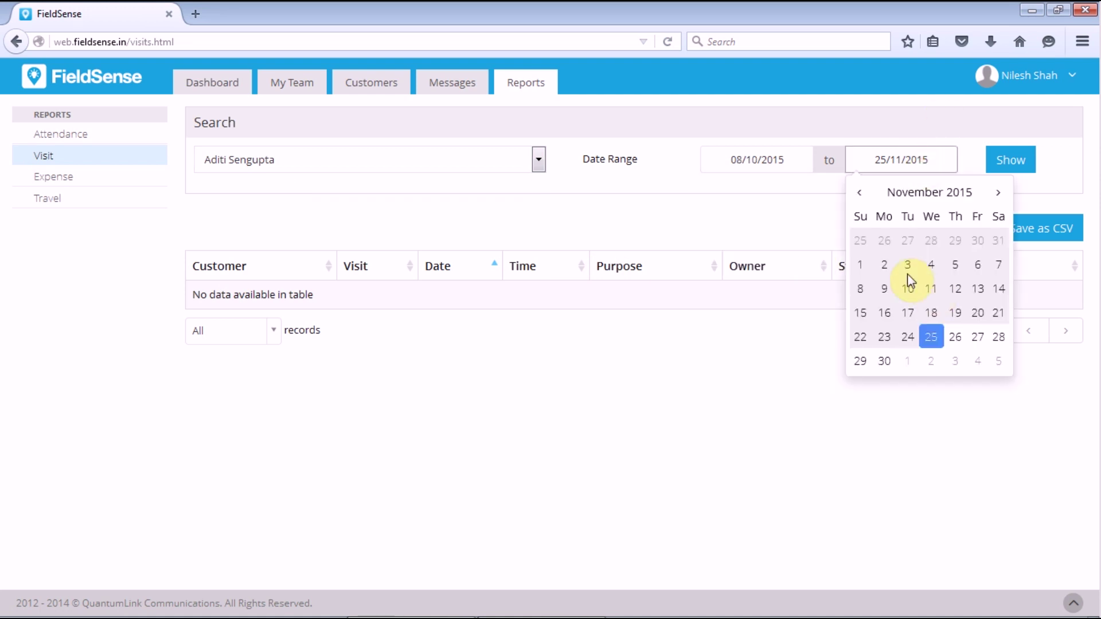
pyautogui.click(860, 192)
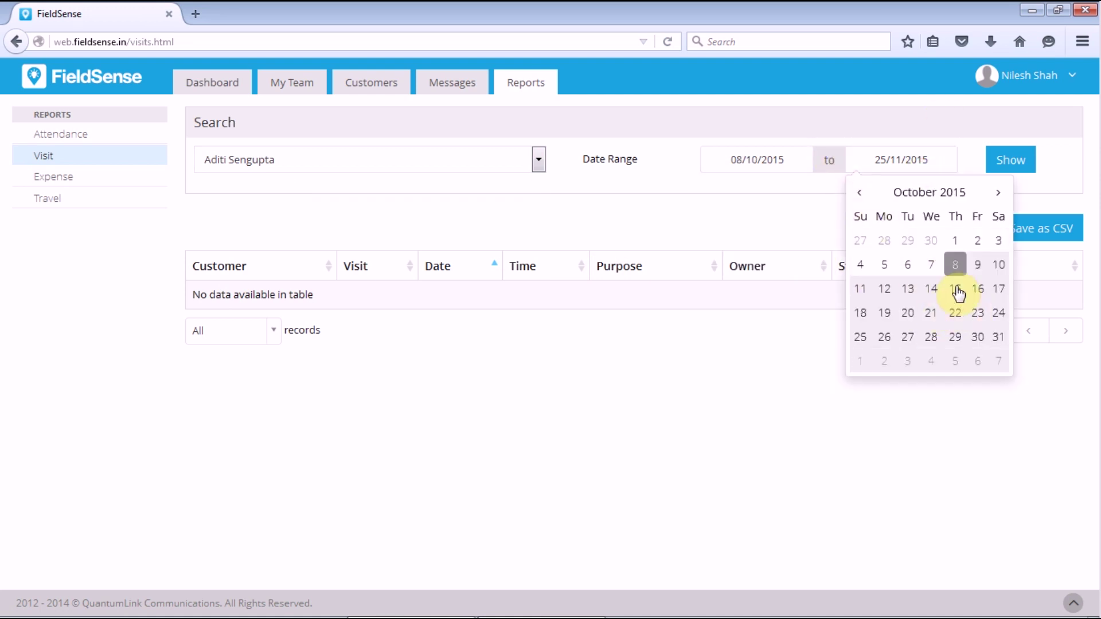
pyautogui.click(957, 291)
pyautogui.click(1019, 177)
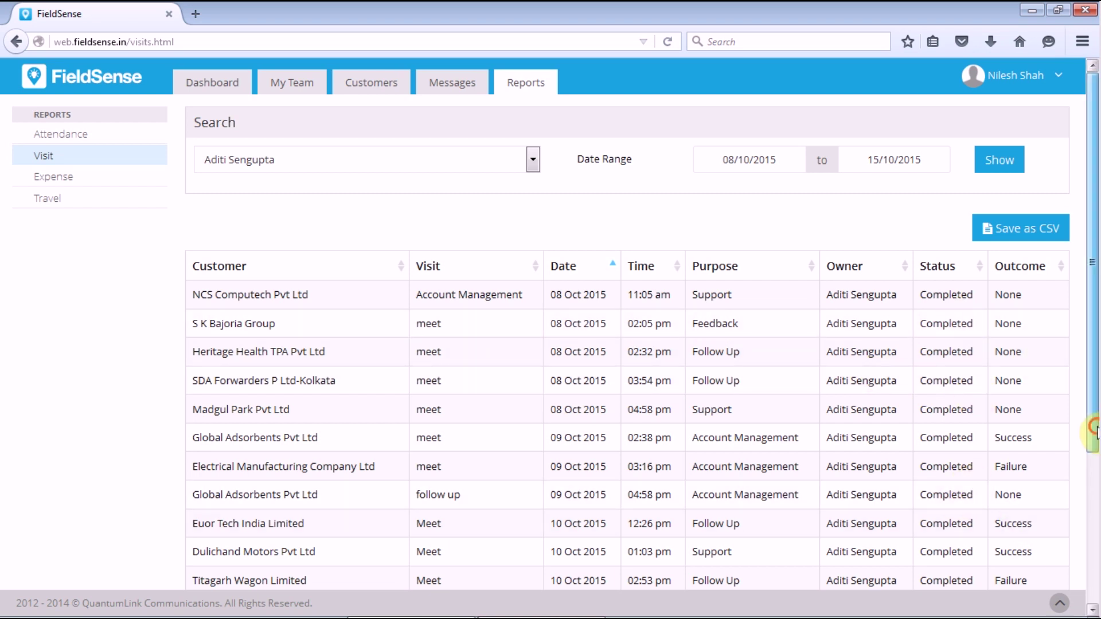
# Step: Scroll through Aditi's October visit list, then go to the expense report
pyautogui.moveTo(1091, 436); pyautogui.dragTo(1092, 605)
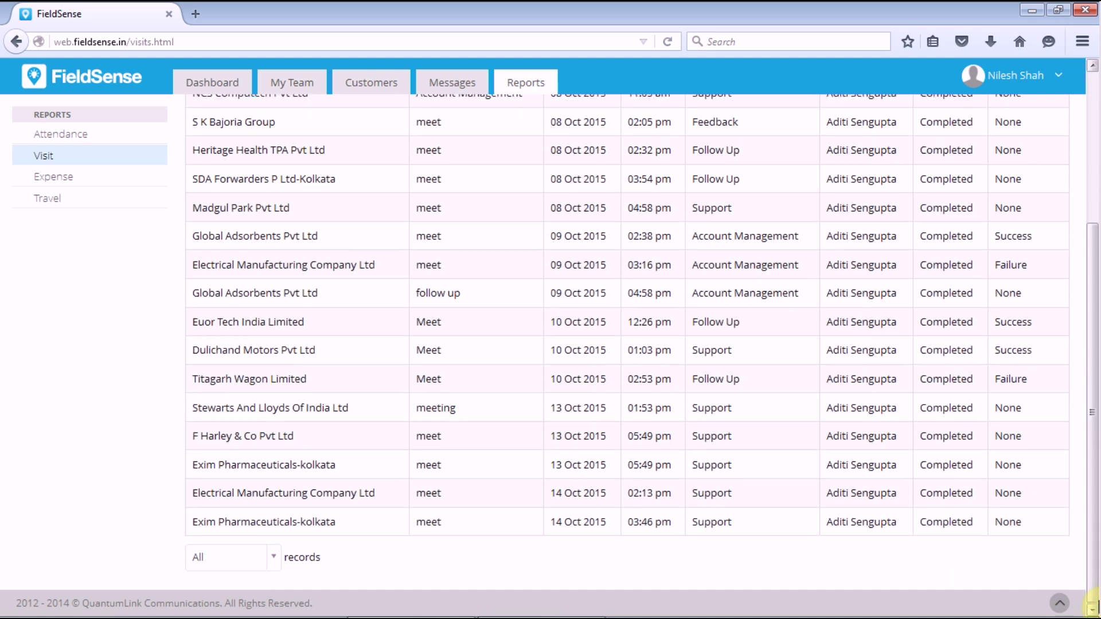
pyautogui.moveTo(1092, 443); pyautogui.dragTo(1097, 304)
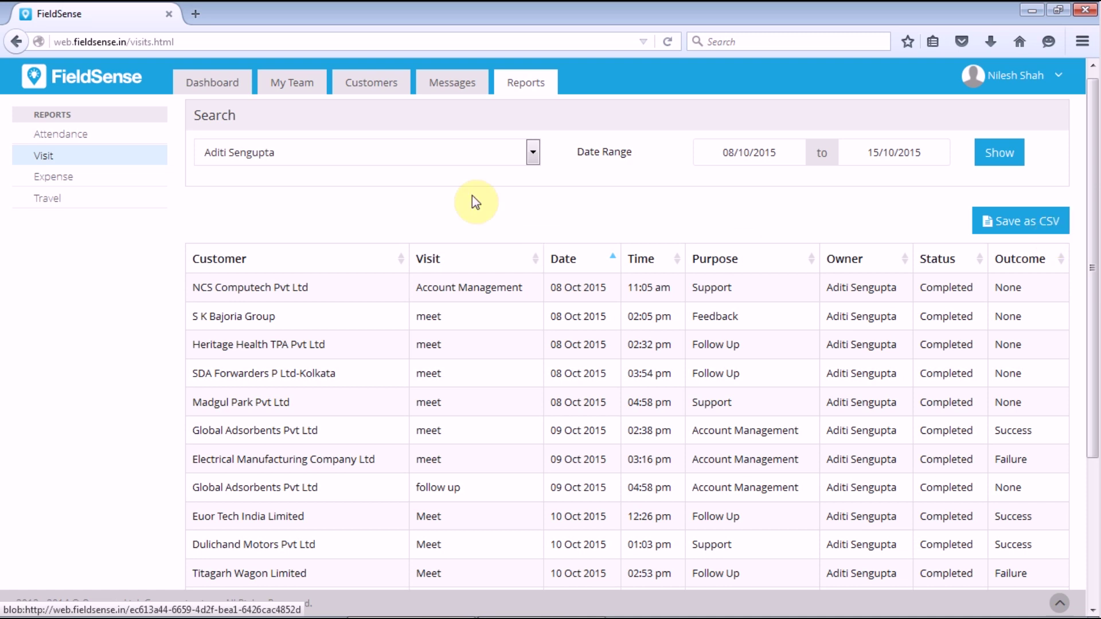
pyautogui.click(101, 187)
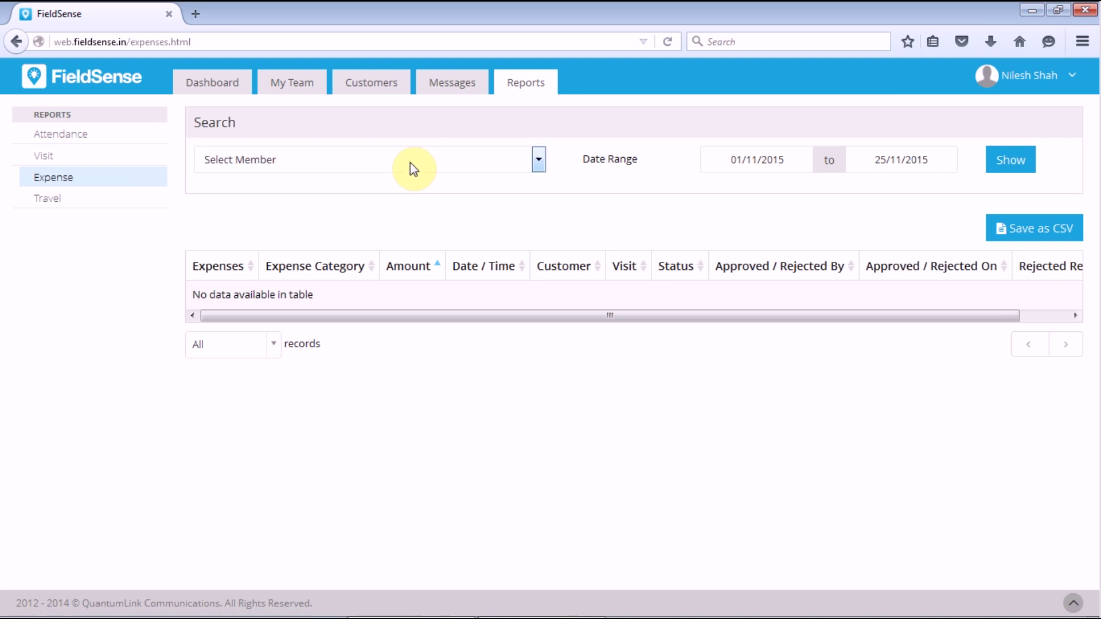
pyautogui.click(424, 167)
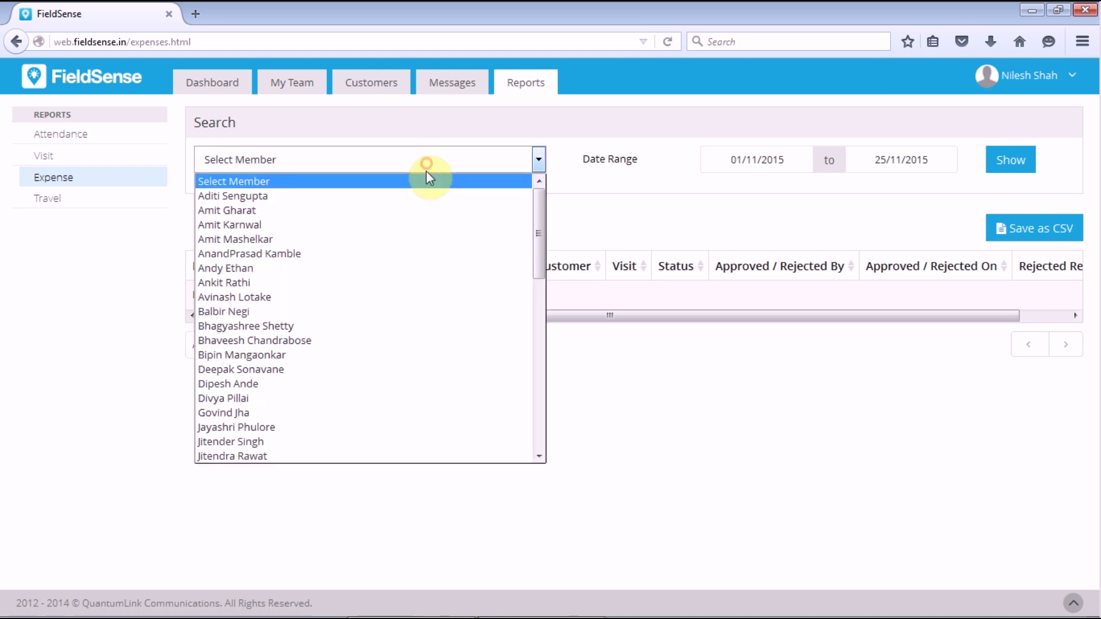
pyautogui.click(435, 199)
pyautogui.click(796, 155)
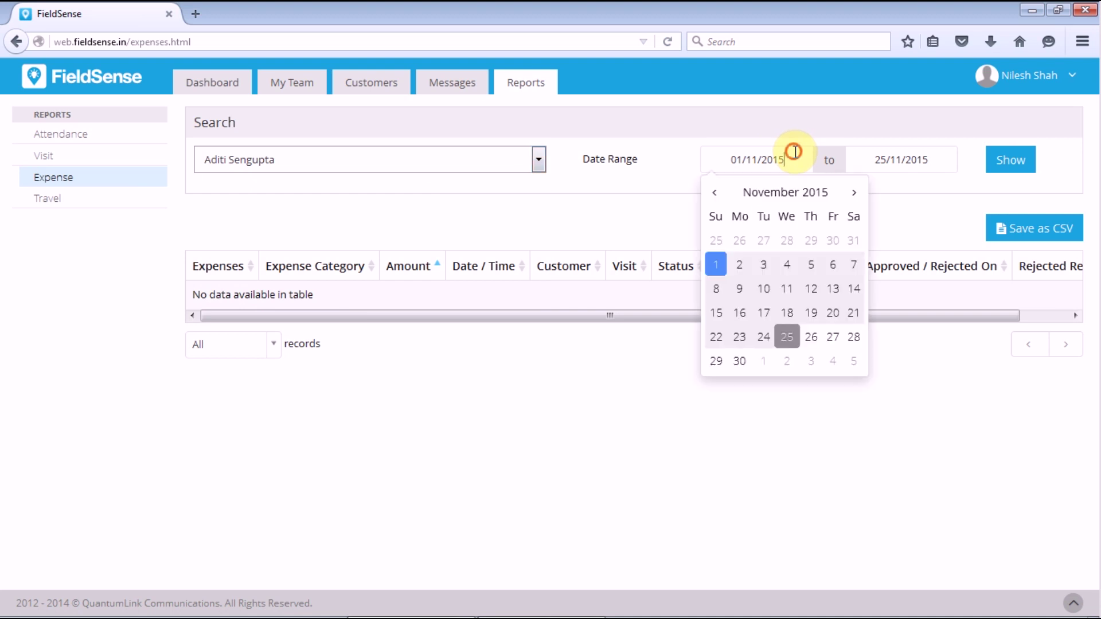
pyautogui.click(715, 193)
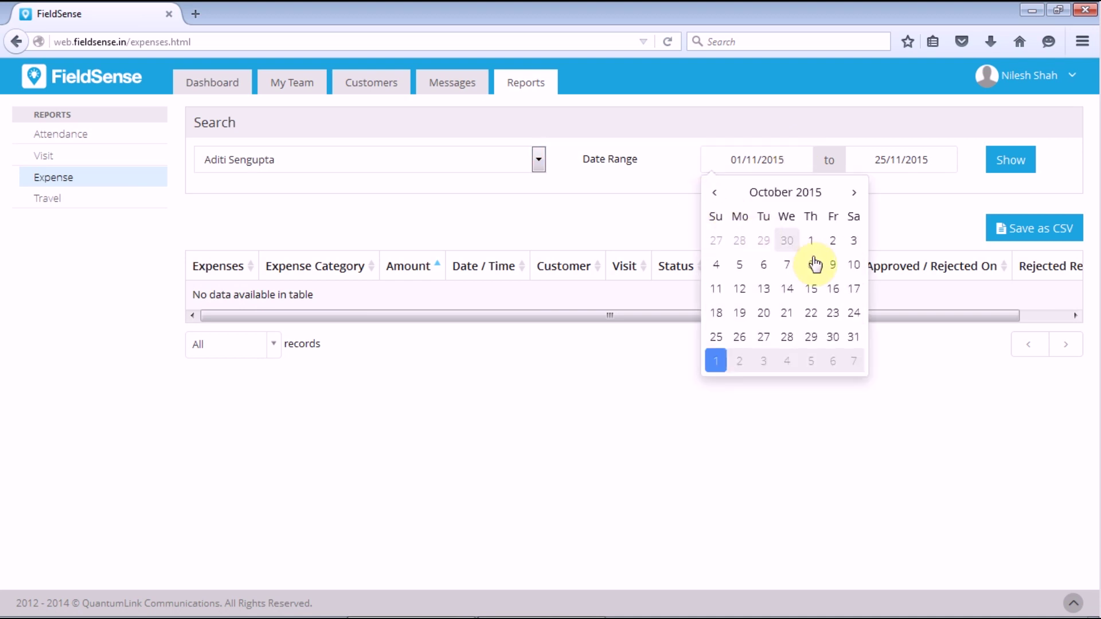
pyautogui.click(814, 248)
pyautogui.click(935, 148)
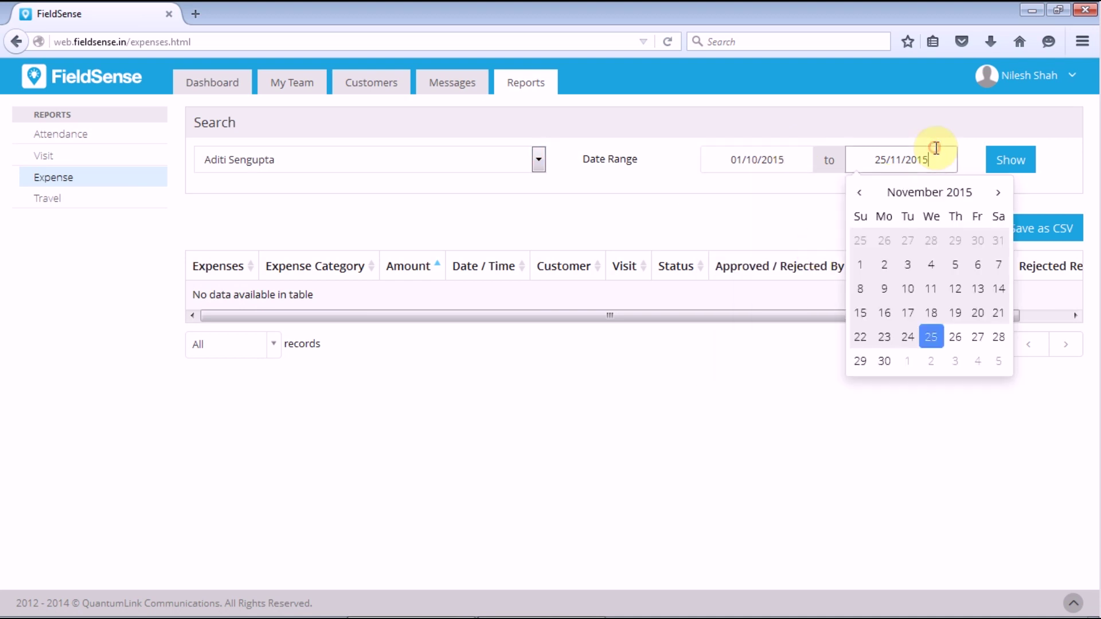
pyautogui.click(860, 194)
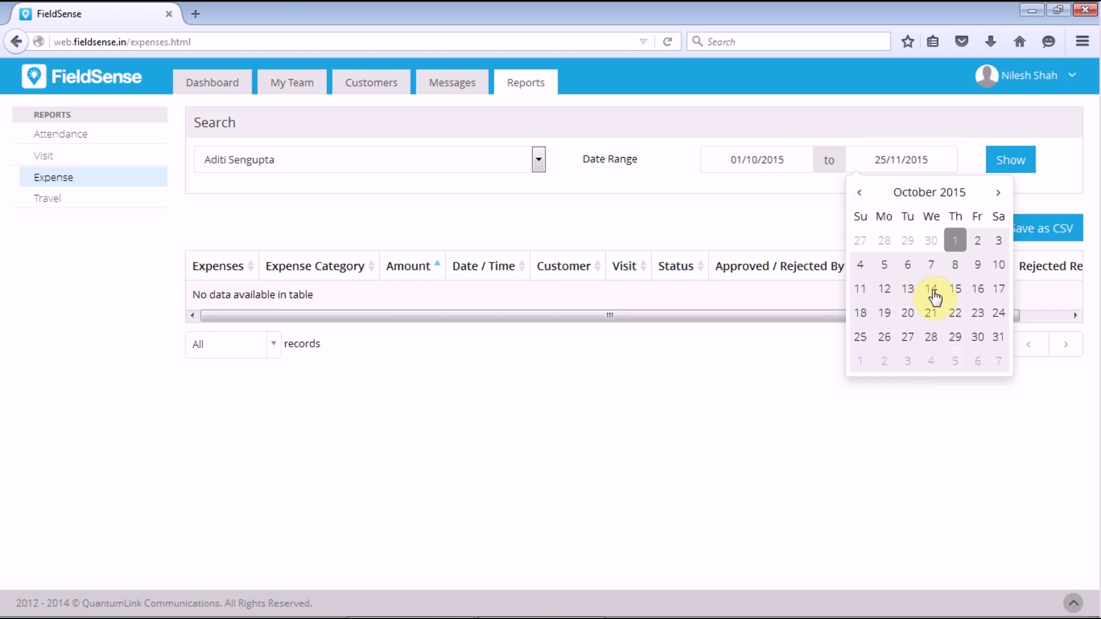
pyautogui.click(955, 337)
pyautogui.click(1011, 161)
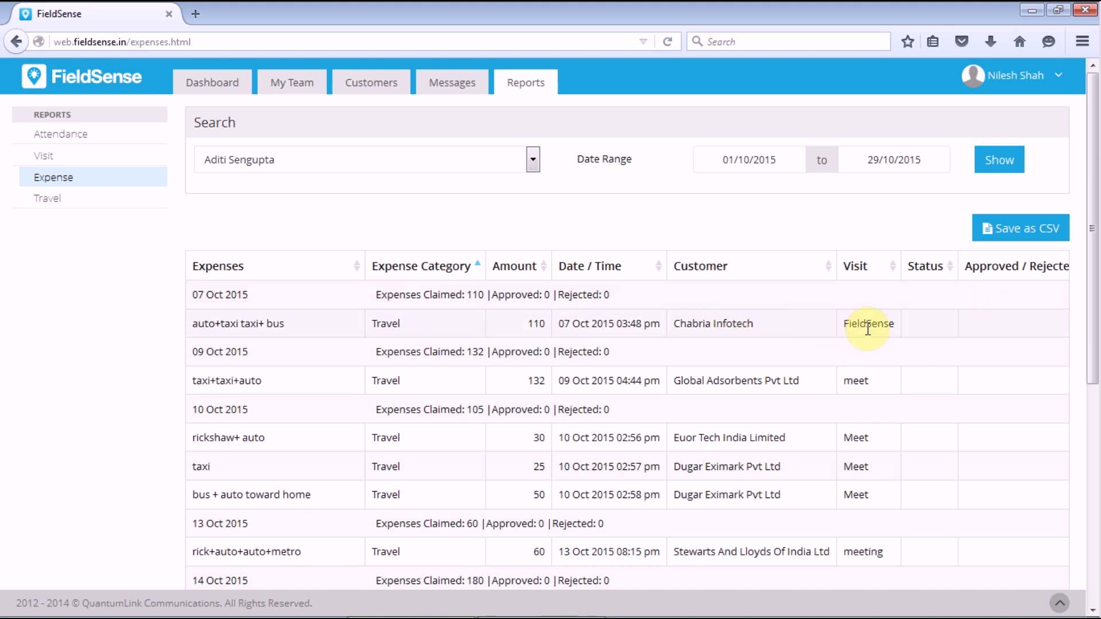
# Step: Scroll down and across the October expense table, then go to the Travel report
pyautogui.moveTo(1097, 334); pyautogui.dragTo(1097, 579)
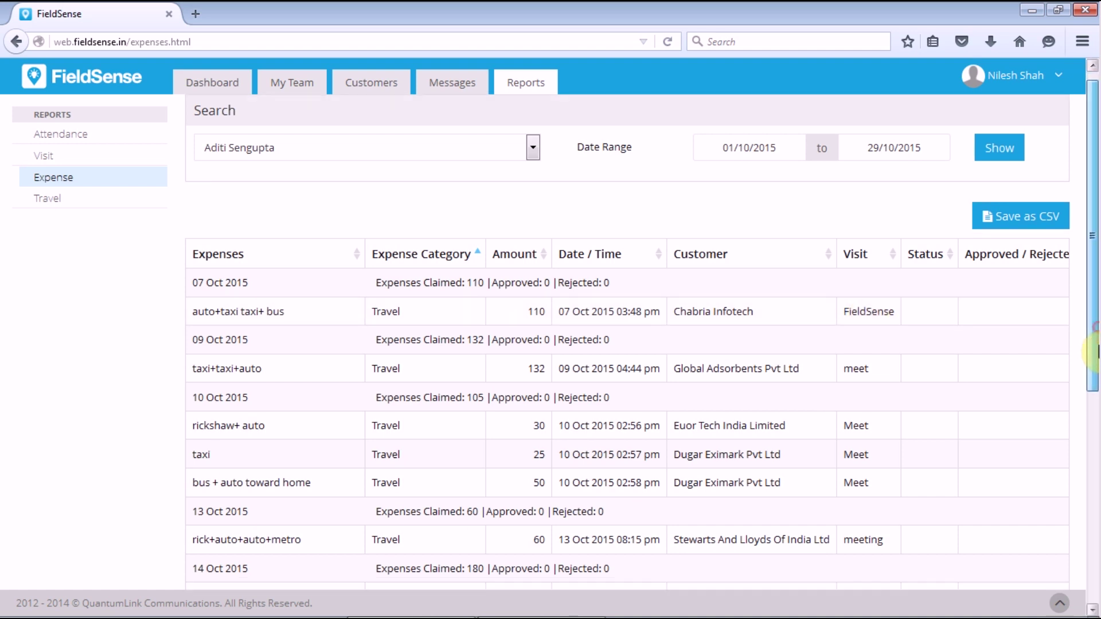
pyautogui.moveTo(786, 529)
pyautogui.mouseDown()
pyautogui.moveTo(1004, 559)
pyautogui.moveTo(1028, 551)
pyautogui.mouseUp()
pyautogui.moveTo(1094, 424); pyautogui.dragTo(1097, 201)
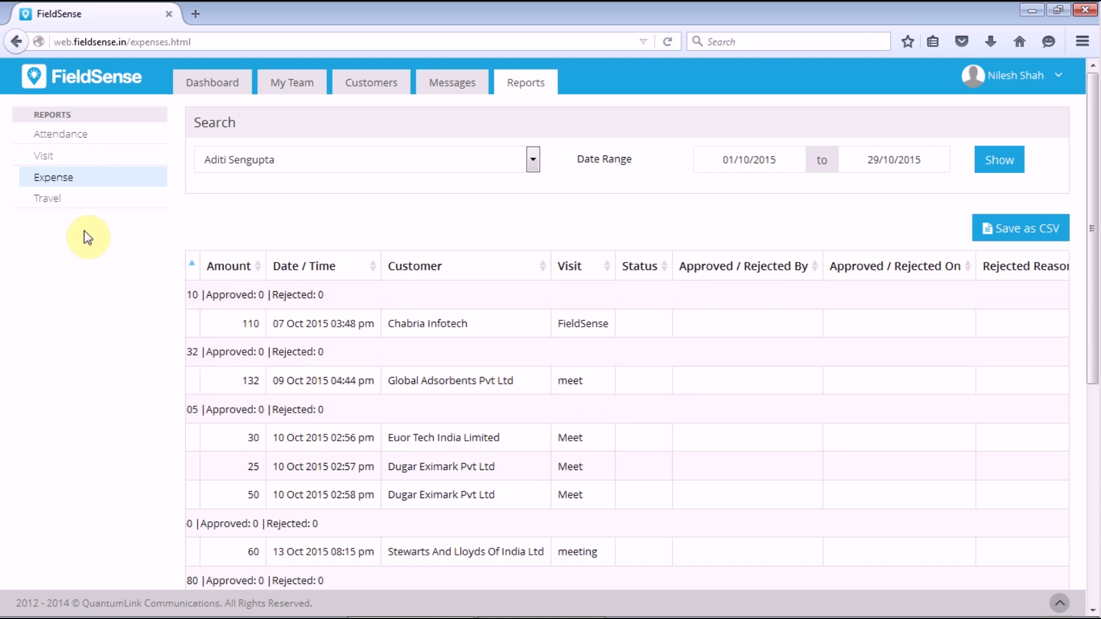
pyautogui.click(67, 206)
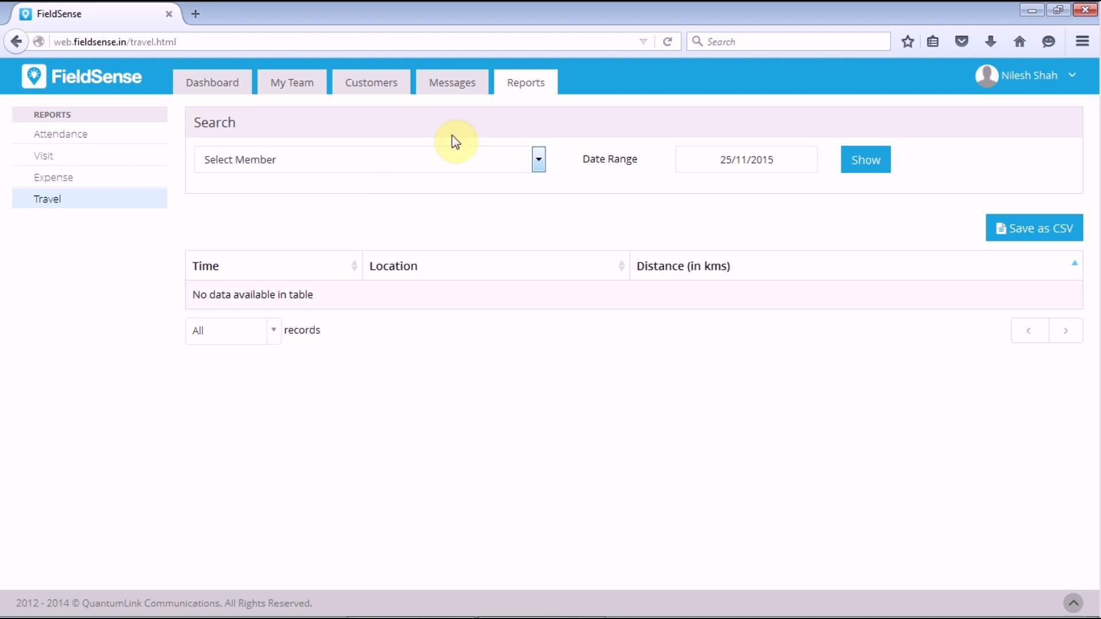
# Step: Switch to the admin portal and open its Reports section
pyautogui.click(1070, 74)
pyautogui.click(1036, 161)
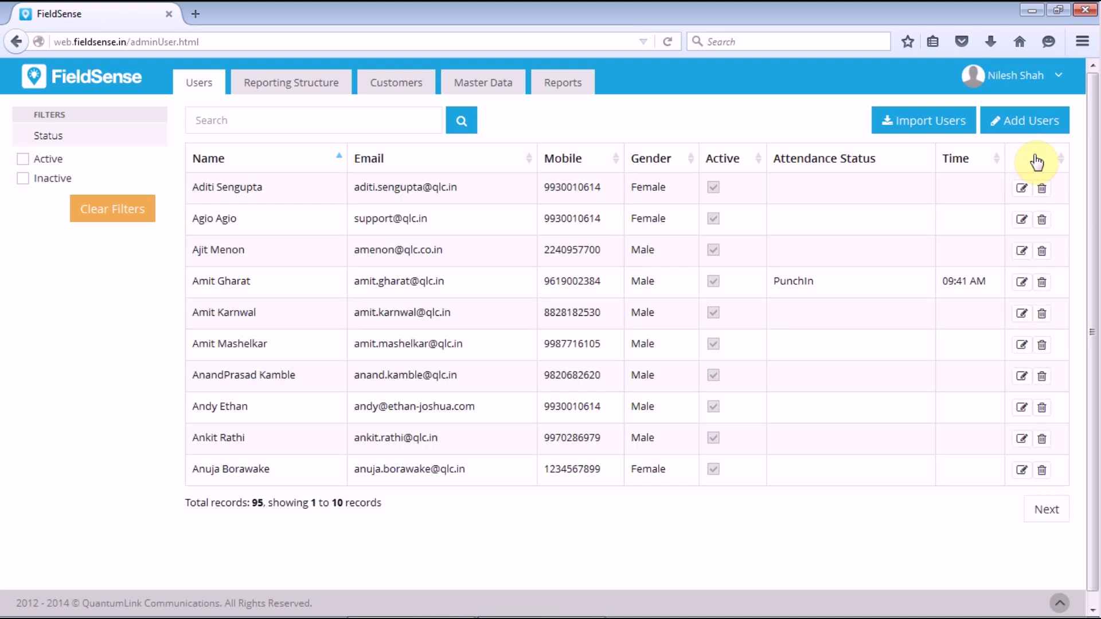
pyautogui.click(551, 84)
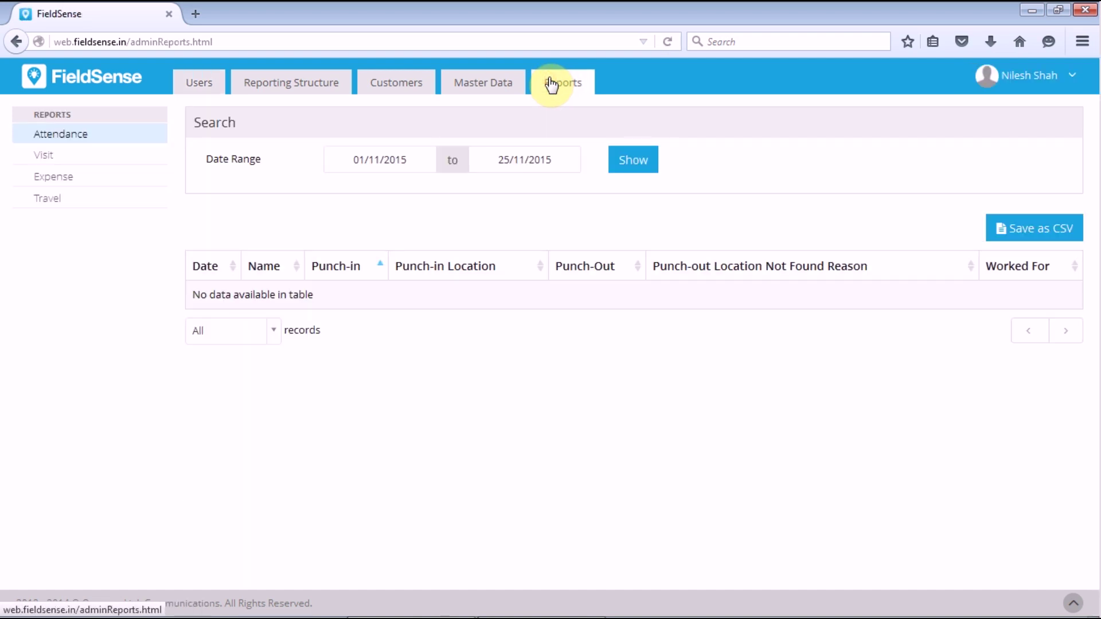
# Step: Set the attendance report range to 08/10/2015 through 29/10/2015
pyautogui.click(407, 161)
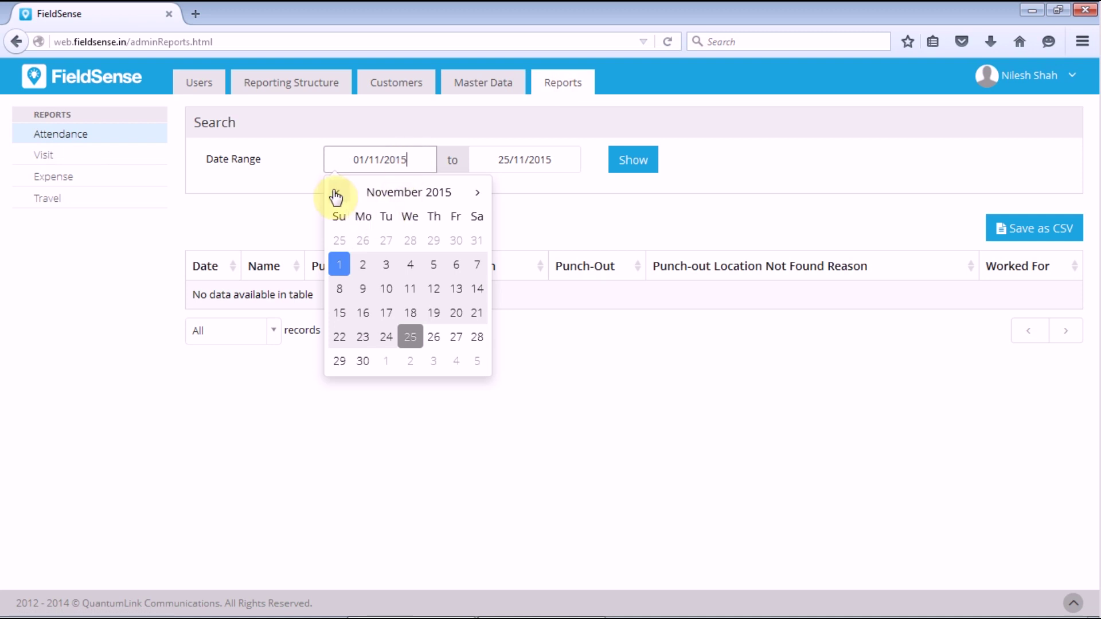
pyautogui.click(334, 194)
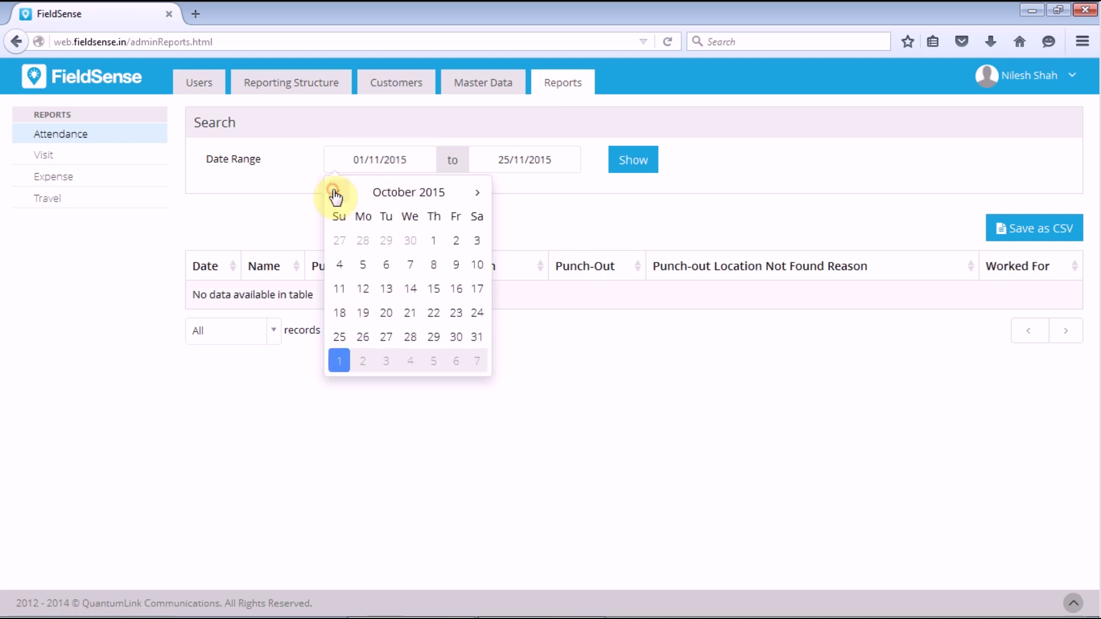
pyautogui.click(435, 267)
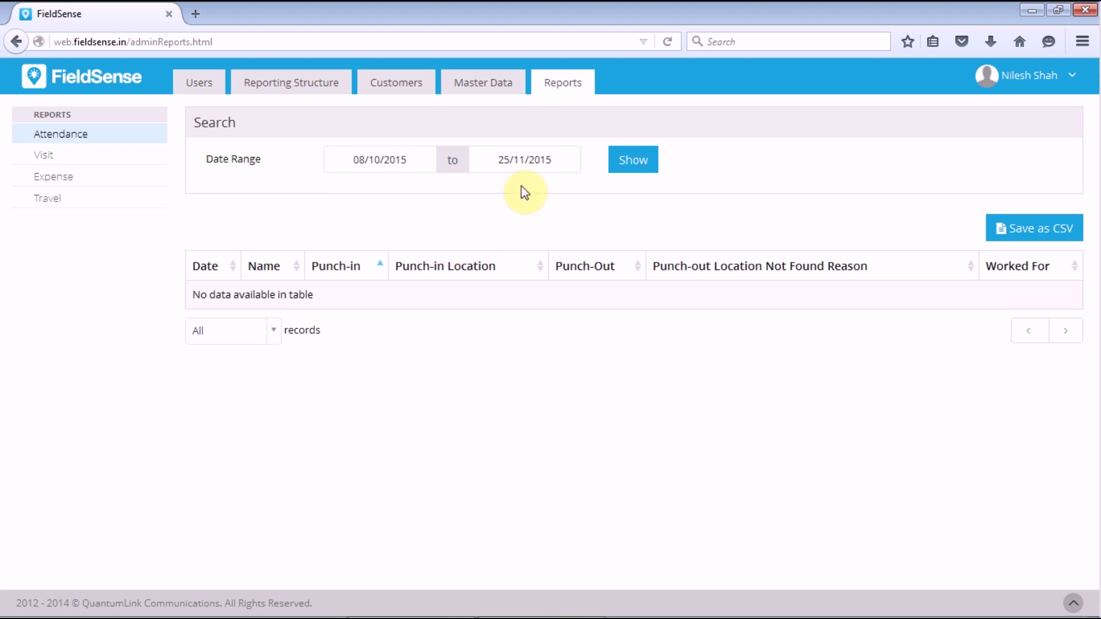
pyautogui.click(538, 154)
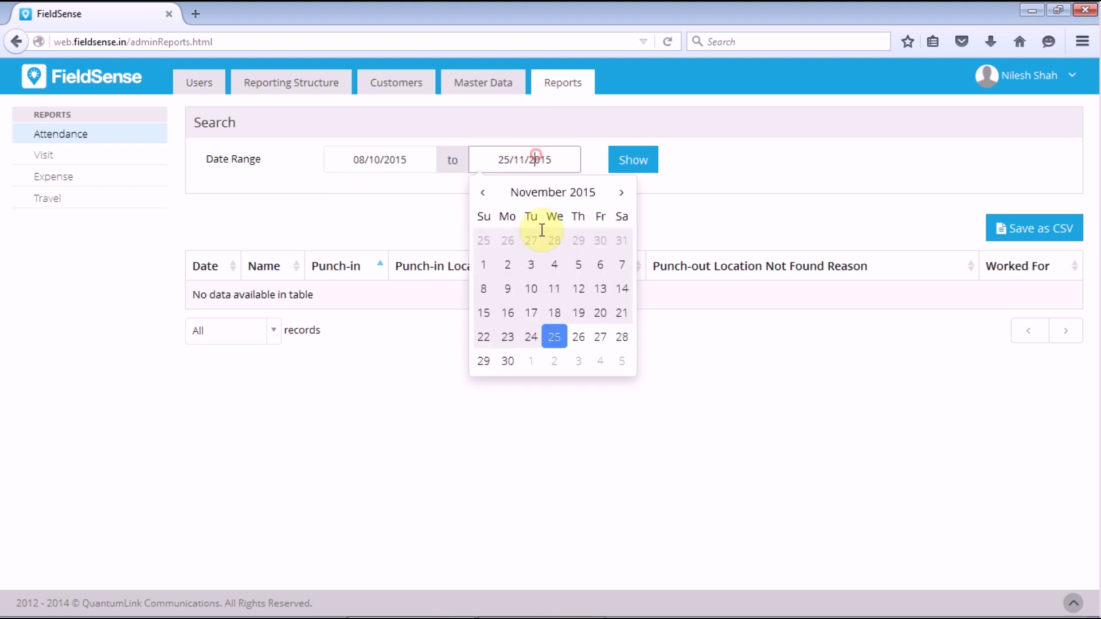
pyautogui.click(482, 192)
pyautogui.click(578, 337)
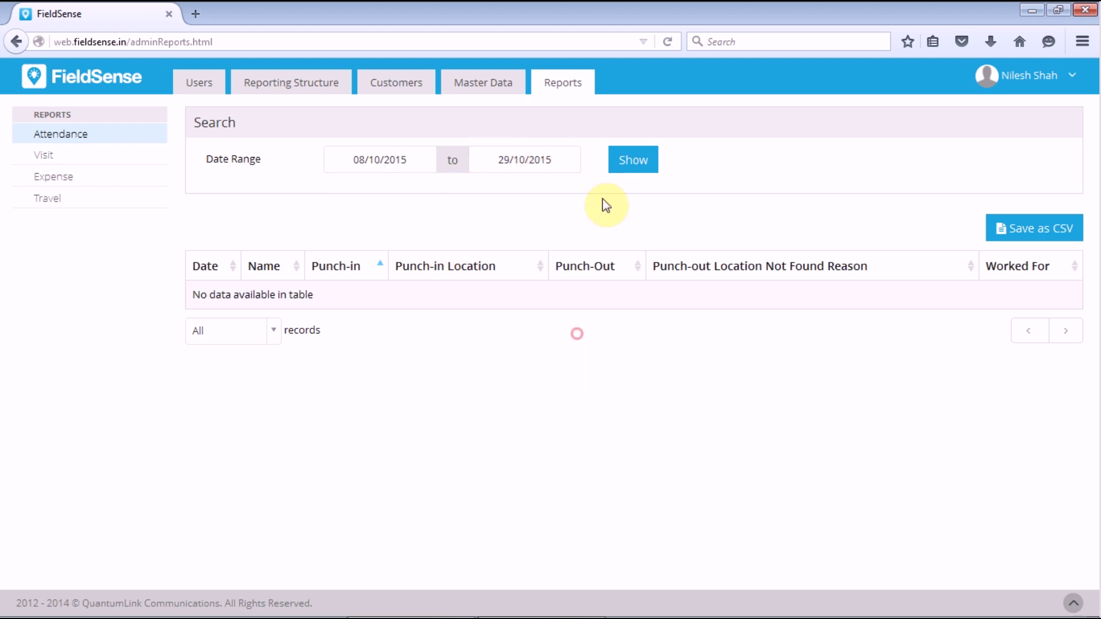
# Step: Load the team attendance for 08/10–29/10/2015, review it, and export it as CSV
pyautogui.click(625, 162)
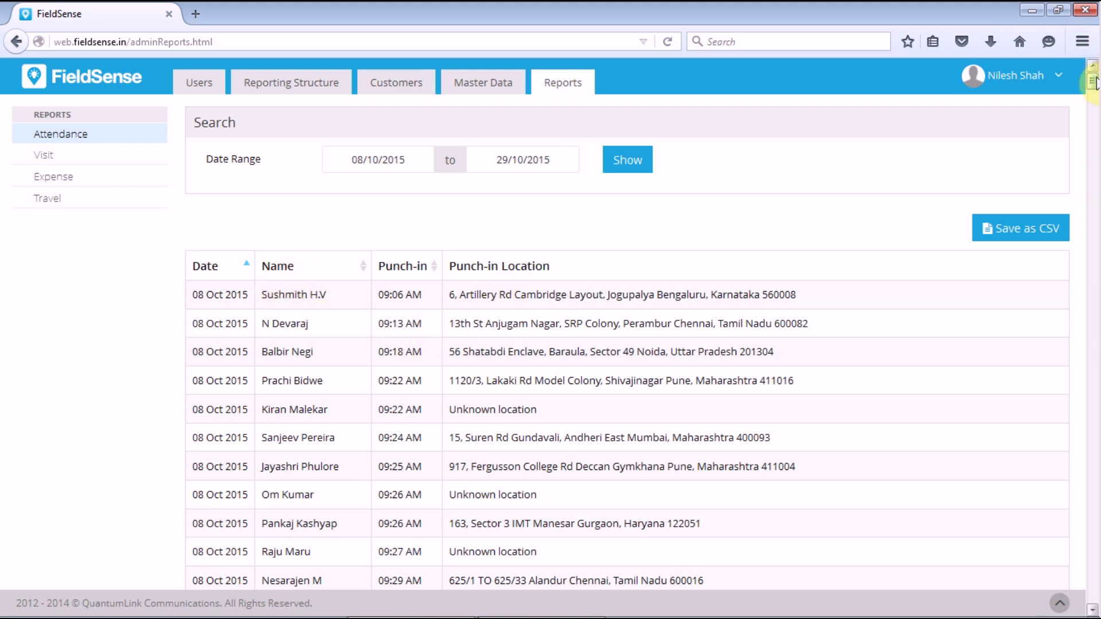
pyautogui.moveTo(1093, 82)
pyautogui.mouseDown()
pyautogui.moveTo(1093, 96)
pyautogui.moveTo(1093, 82)
pyautogui.mouseUp()
pyautogui.moveTo(1093, 88)
pyautogui.mouseDown()
pyautogui.moveTo(1095, 112)
pyautogui.moveTo(1096, 79)
pyautogui.mouseUp()
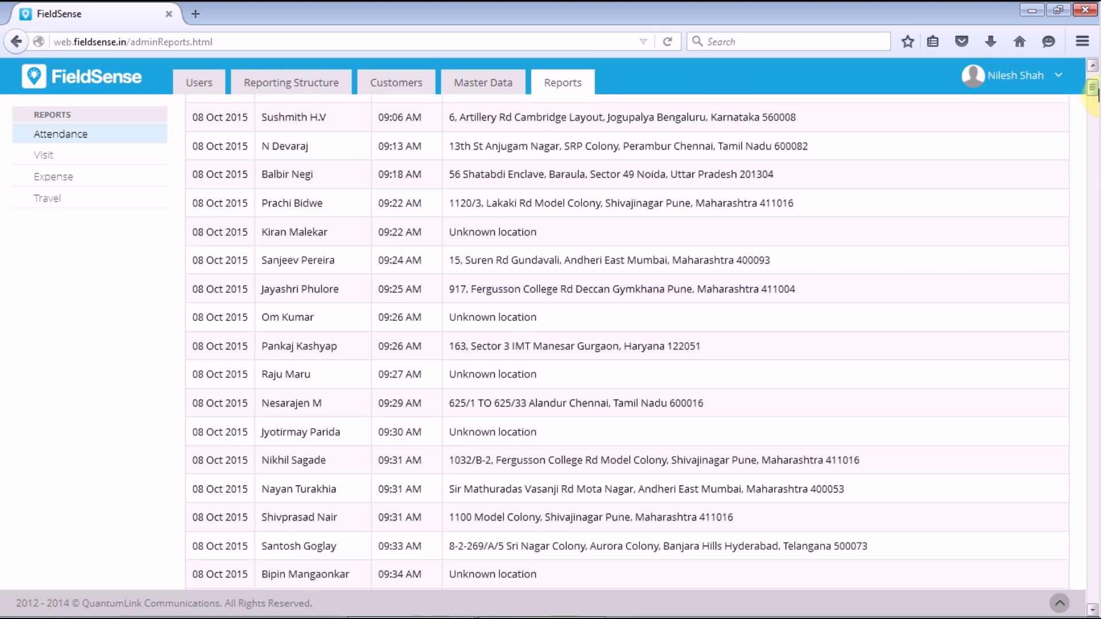
pyautogui.click(1014, 232)
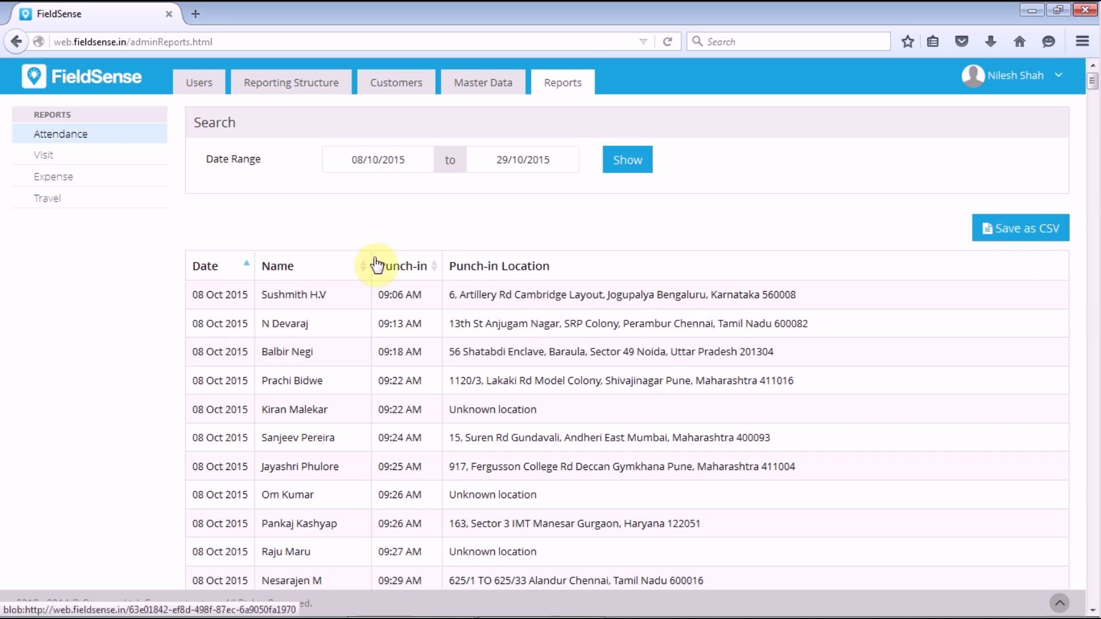
pyautogui.click(92, 167)
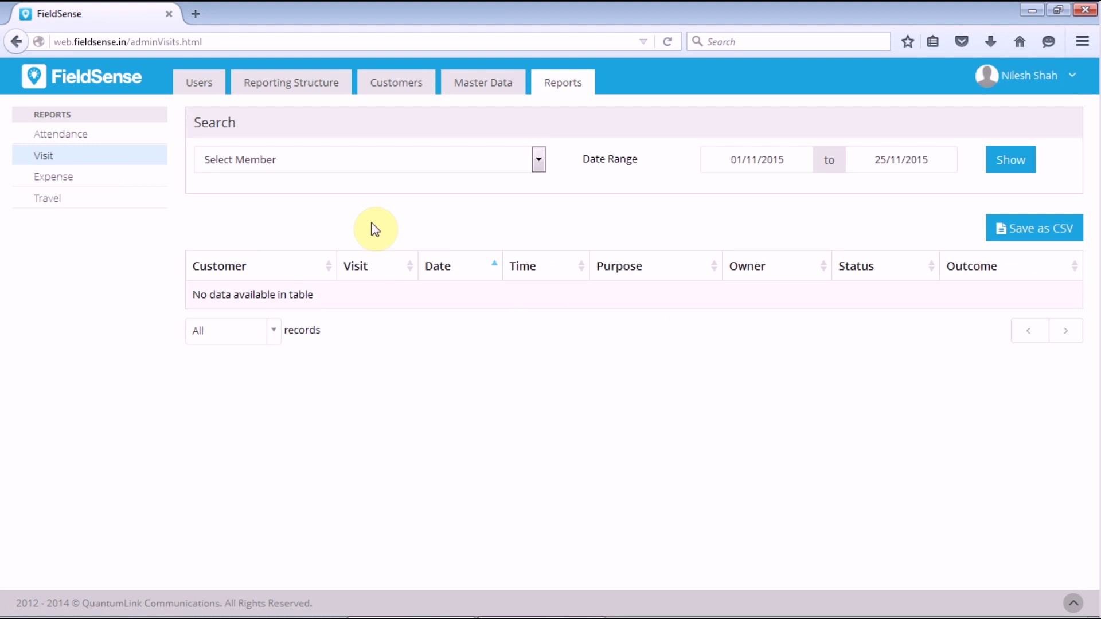
pyautogui.click(302, 158)
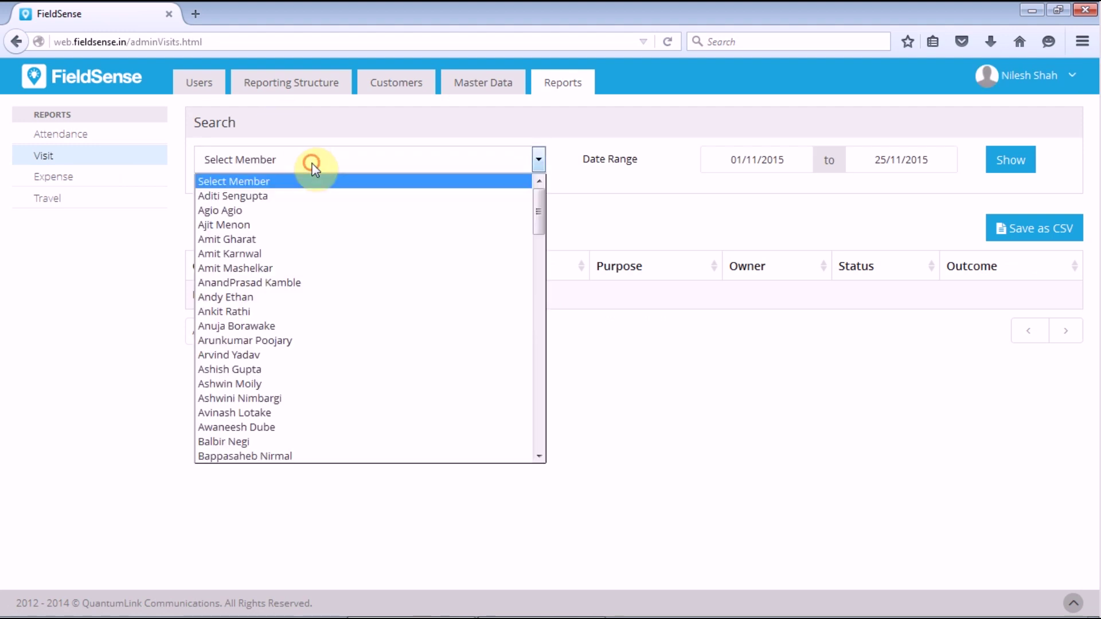
pyautogui.click(322, 202)
pyautogui.click(1011, 161)
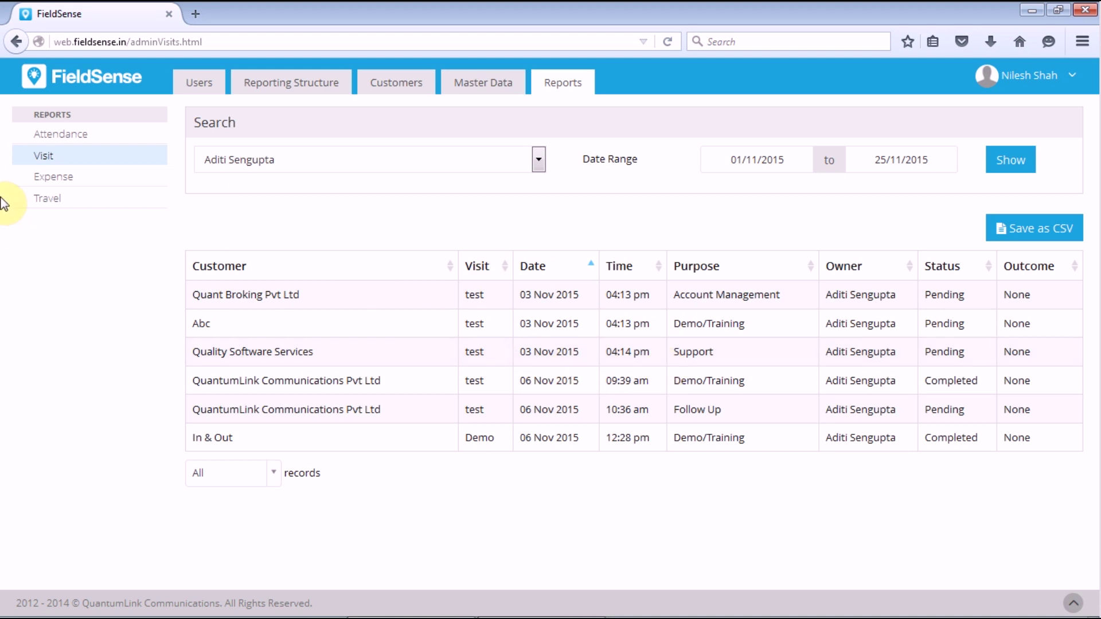
pyautogui.click(82, 181)
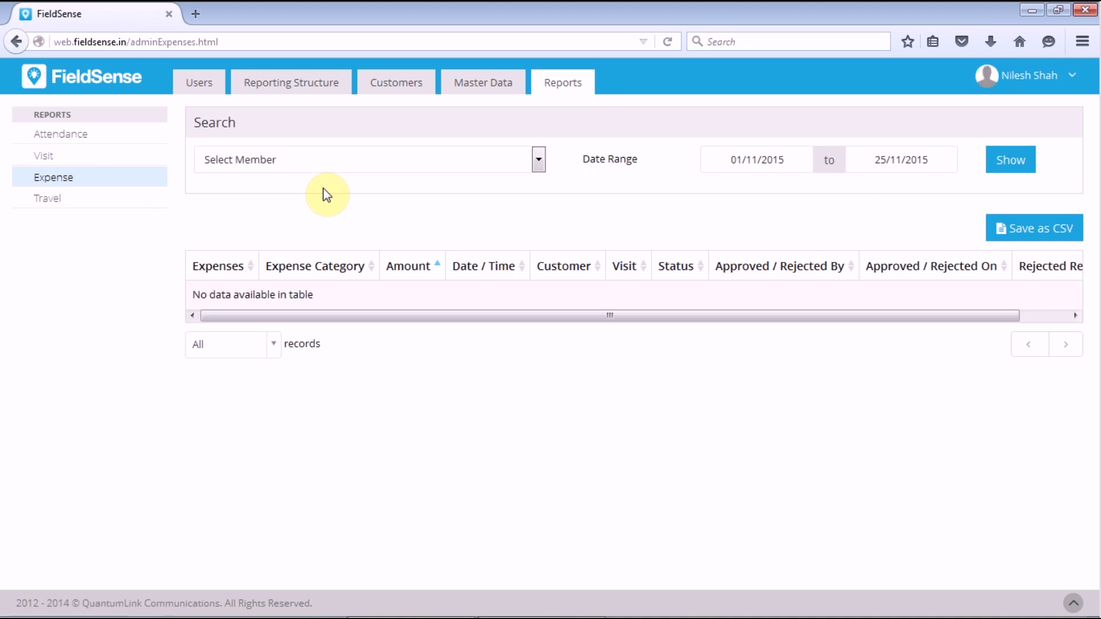
pyautogui.click(381, 165)
pyautogui.click(382, 197)
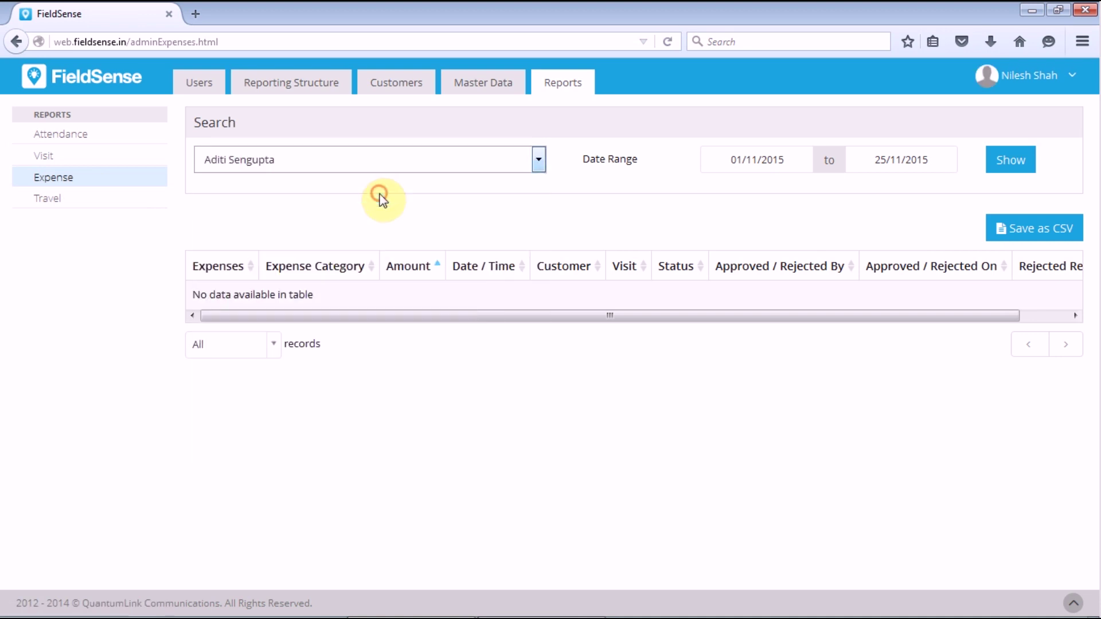
pyautogui.click(1017, 157)
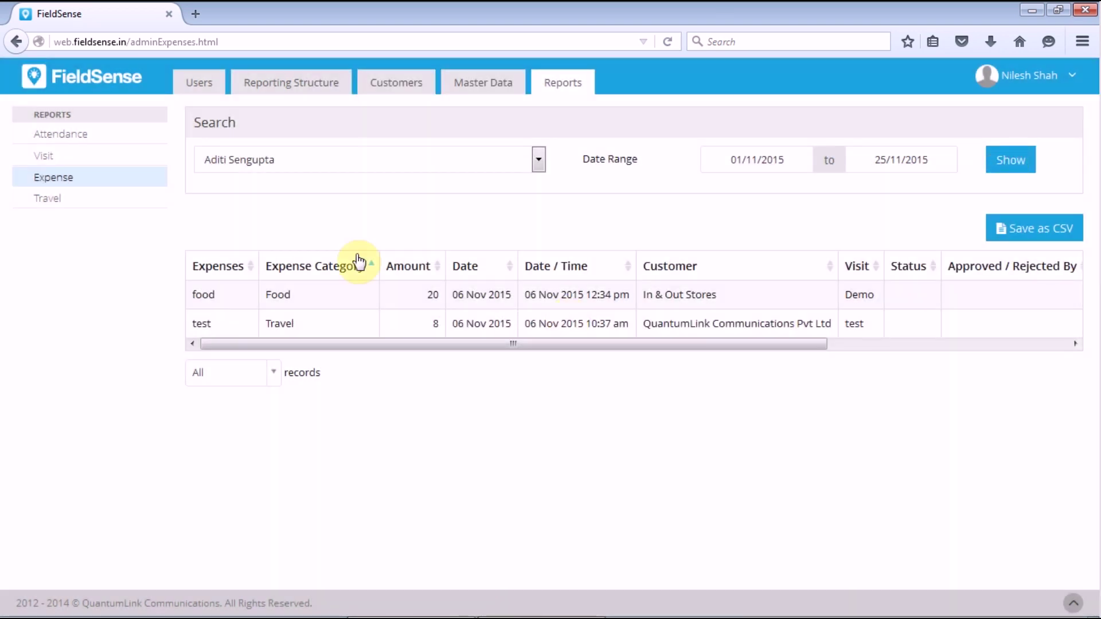
pyautogui.click(103, 201)
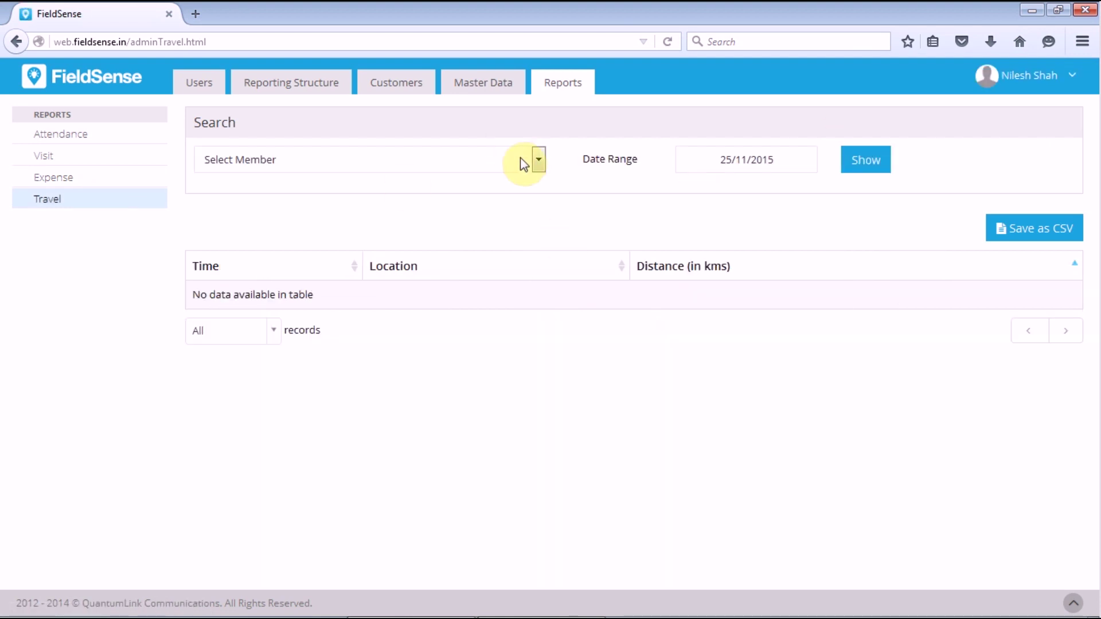
pyautogui.click(522, 161)
pyautogui.click(525, 196)
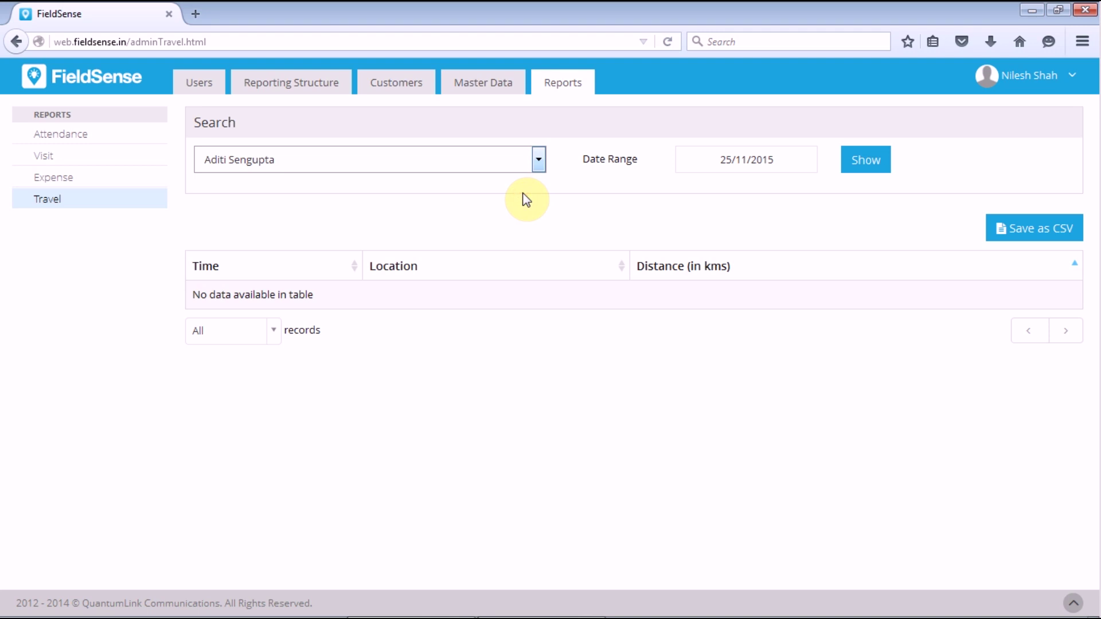
pyautogui.click(798, 158)
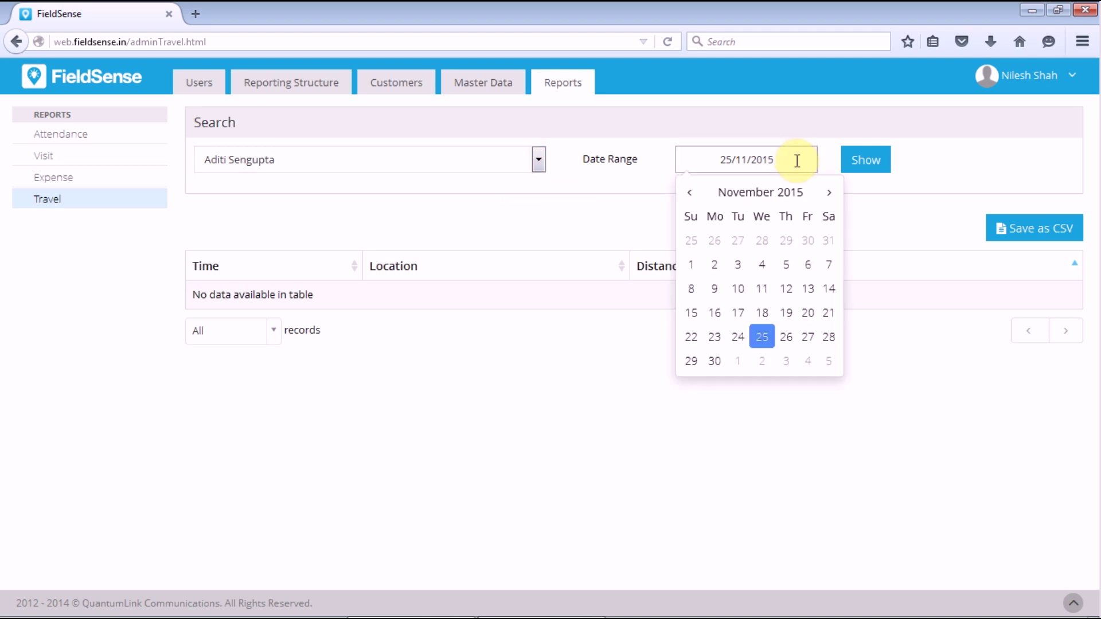
pyautogui.click(692, 194)
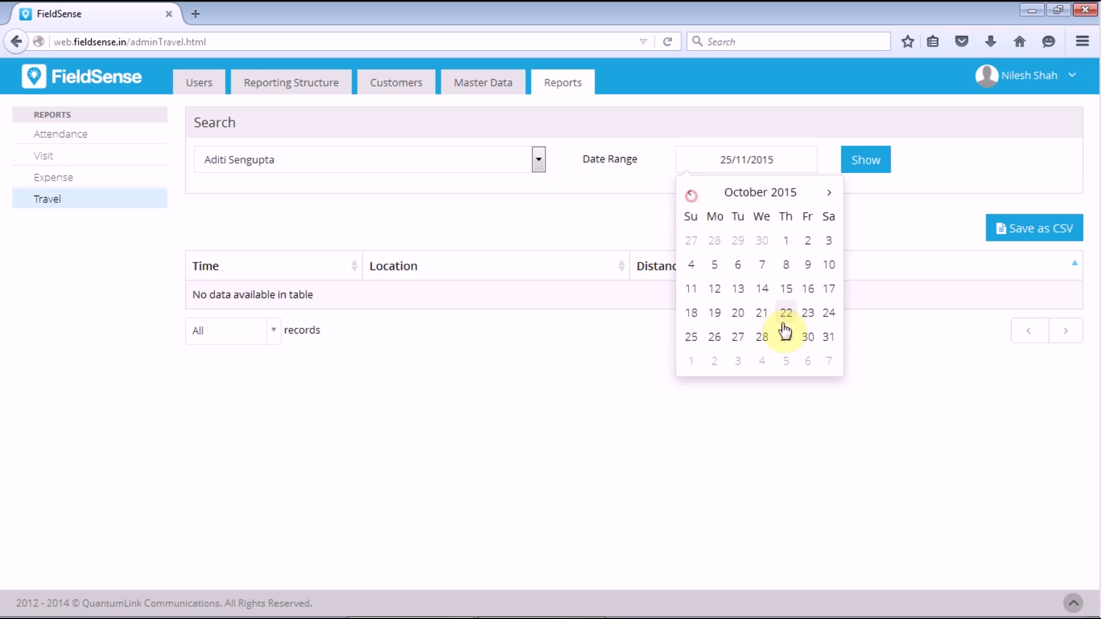
pyautogui.click(738, 313)
pyautogui.click(866, 162)
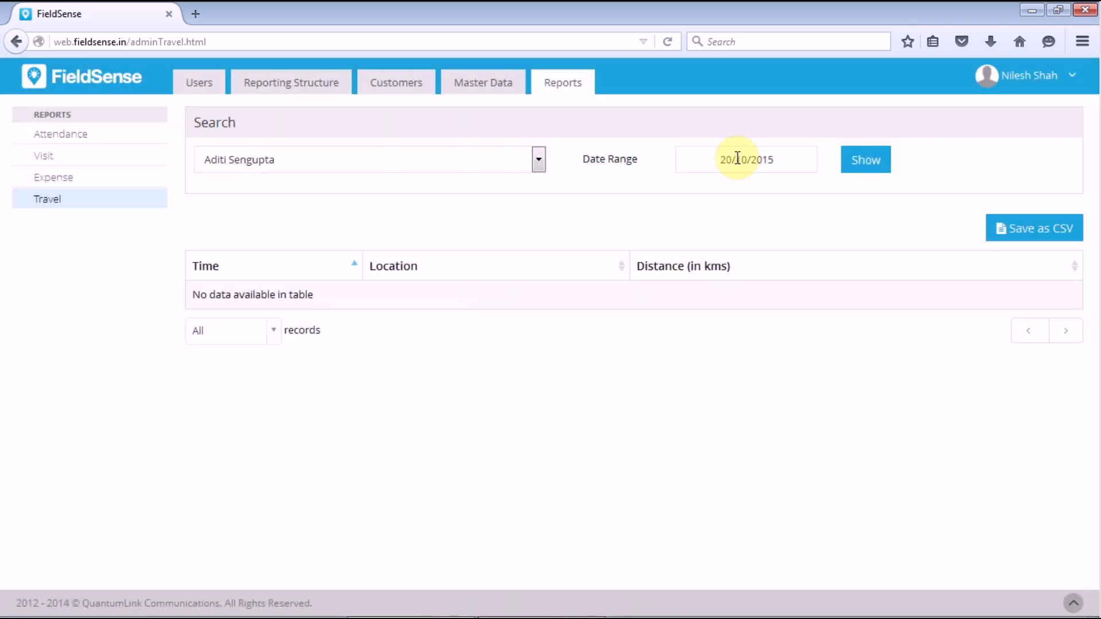
# Step: Switch the travel report to 14/10/2015 to show her timed Kolkata stops and distances
pyautogui.click(735, 159)
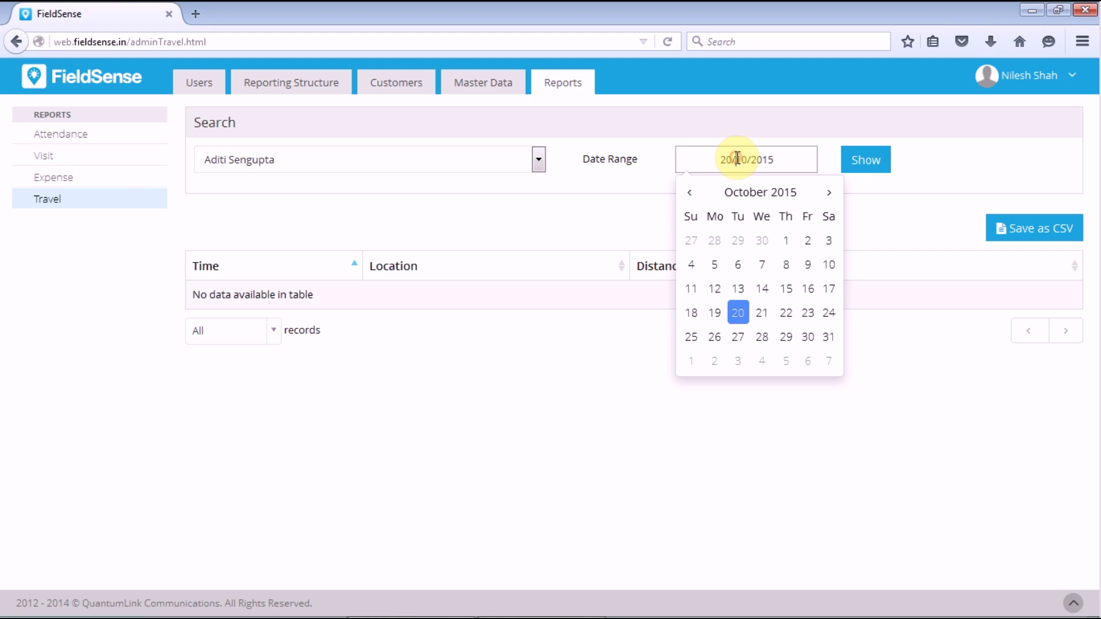
pyautogui.click(762, 293)
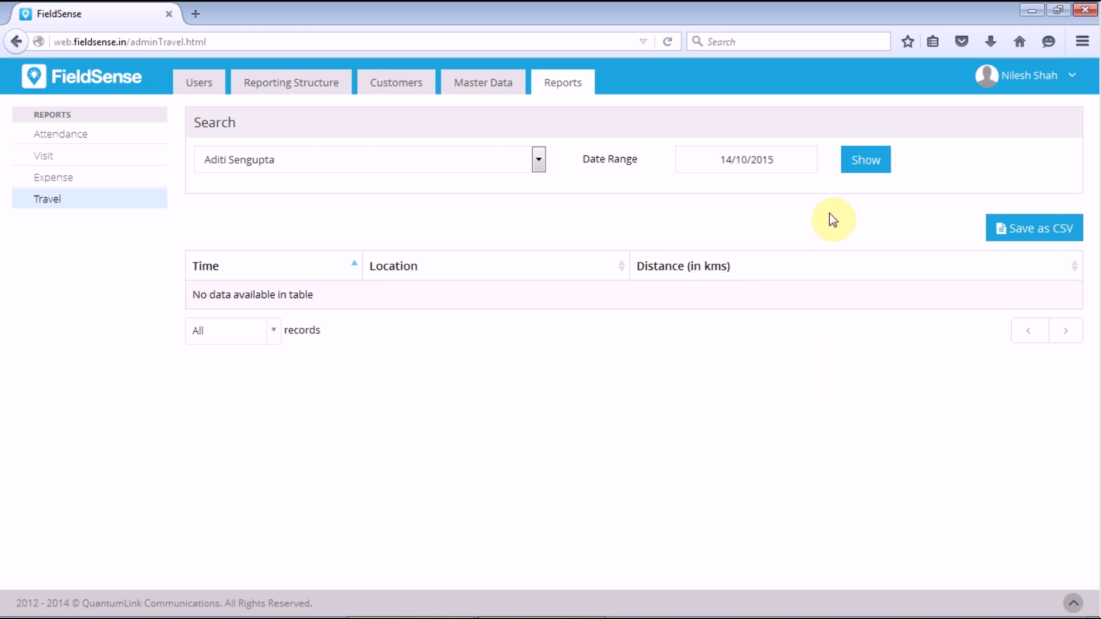
pyautogui.click(870, 156)
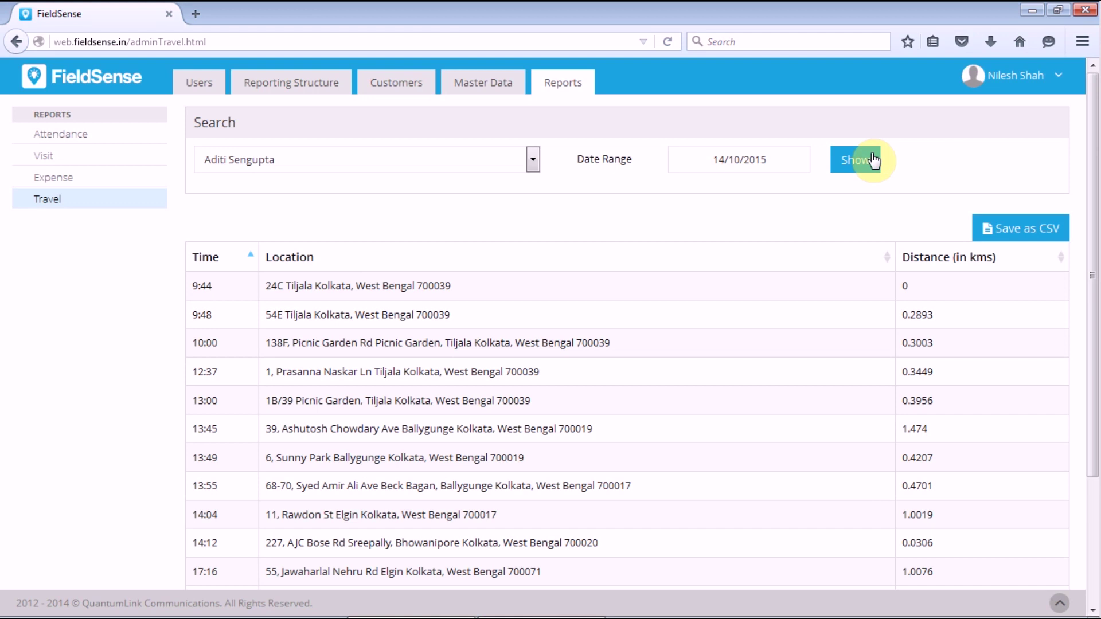
pyautogui.moveTo(1093, 213)
pyautogui.mouseDown()
pyautogui.moveTo(1097, 427)
pyautogui.moveTo(1096, 218)
pyautogui.mouseUp()
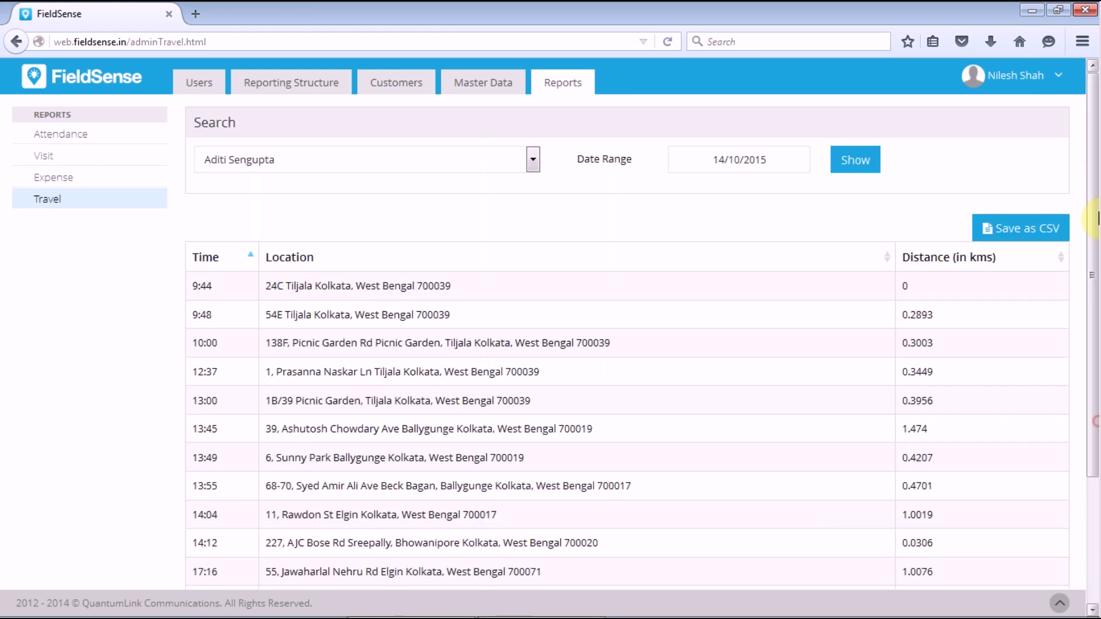